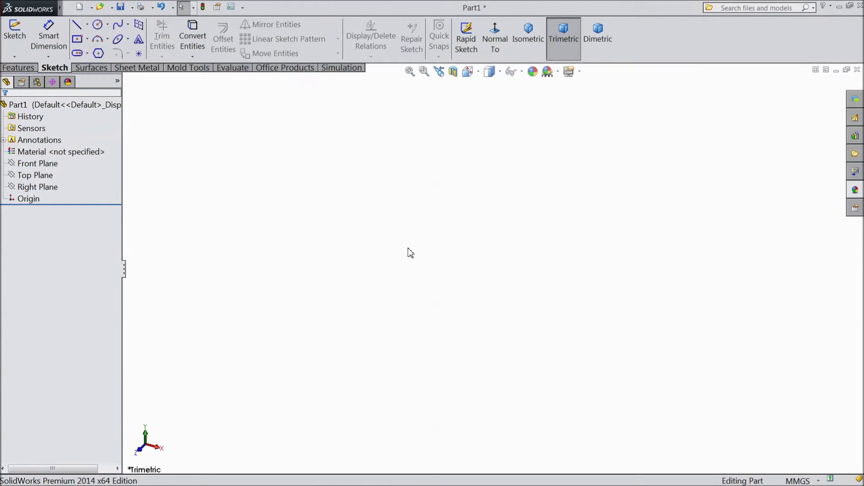
# - Open Sketch1 on the Front Plane, viewed normal to the plane
pyautogui.click(40, 167)
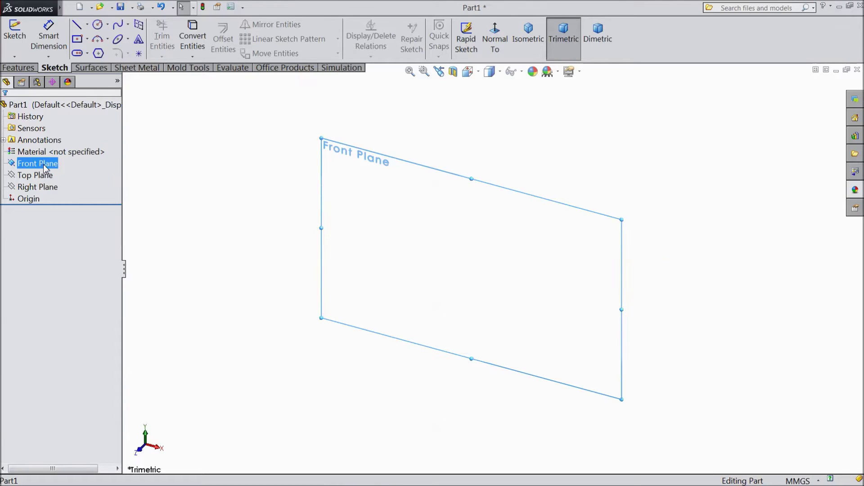
pyautogui.click(14, 34)
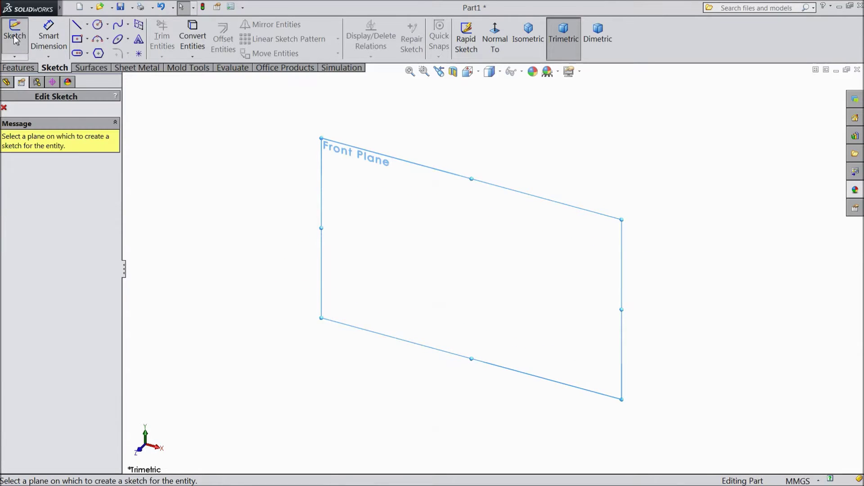
pyautogui.click(338, 153)
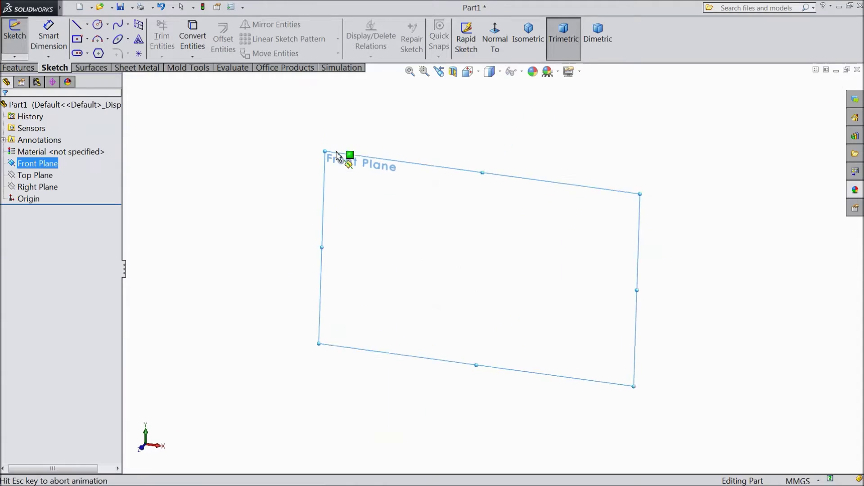
# - Draw a vertical construction centerline from the origin straight upward
pyautogui.click(87, 24)
pyautogui.click(93, 53)
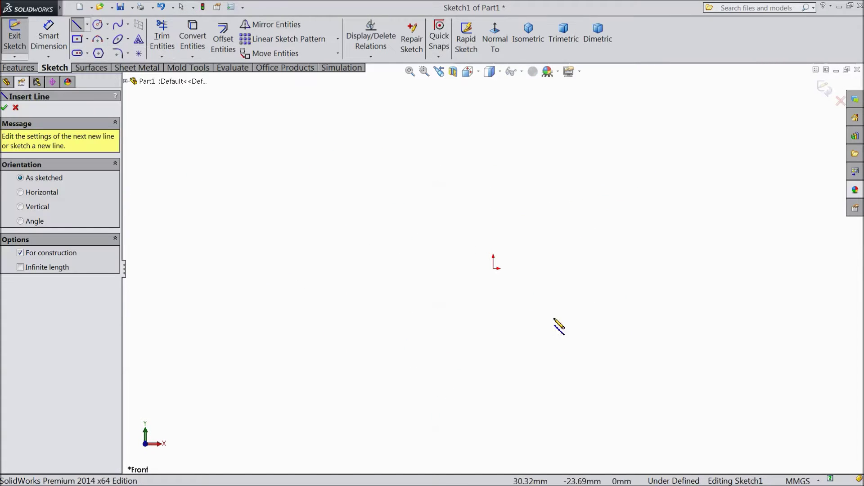
pyautogui.click(493, 269)
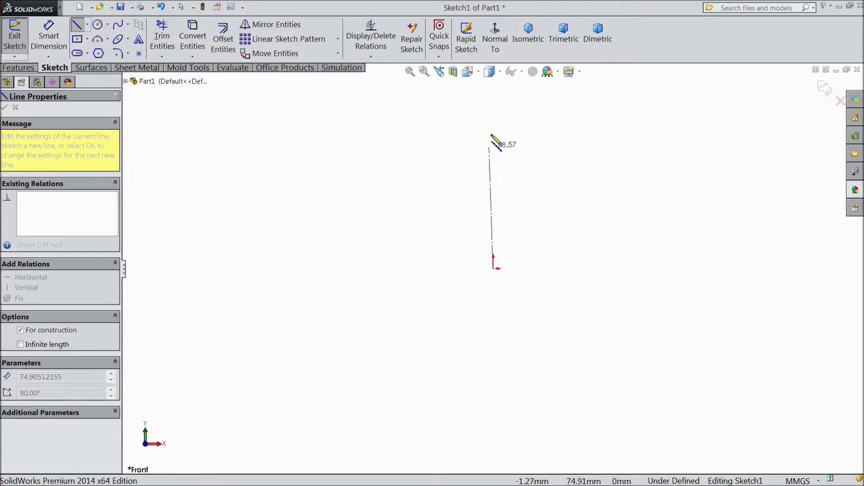
pyautogui.click(493, 86)
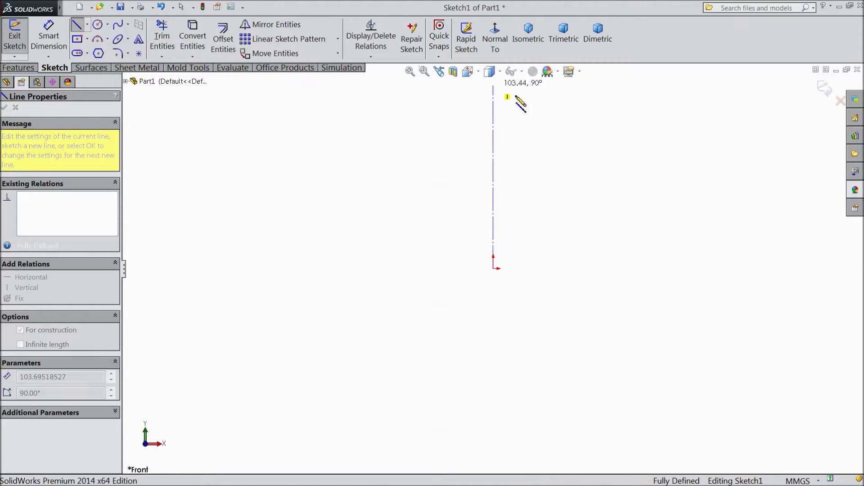
pyautogui.rightClick(561, 88)
pyautogui.click(561, 98)
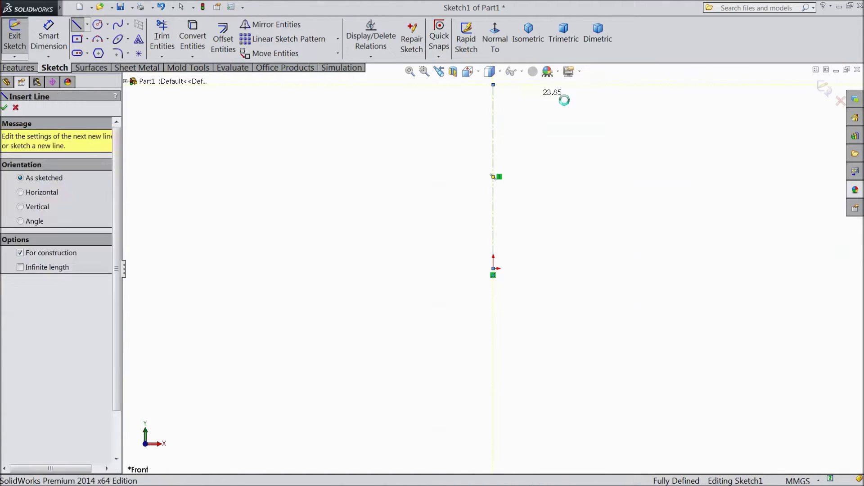
pyautogui.scroll(-2, 514, 159)
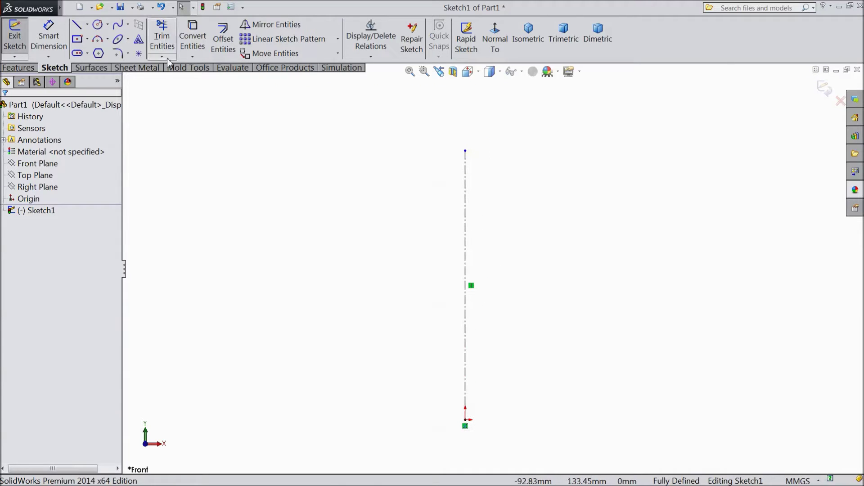
# - Draw the stepped half-profile: neck edge, shoulder, tall outer wall and base back to the origin
pyautogui.click(77, 27)
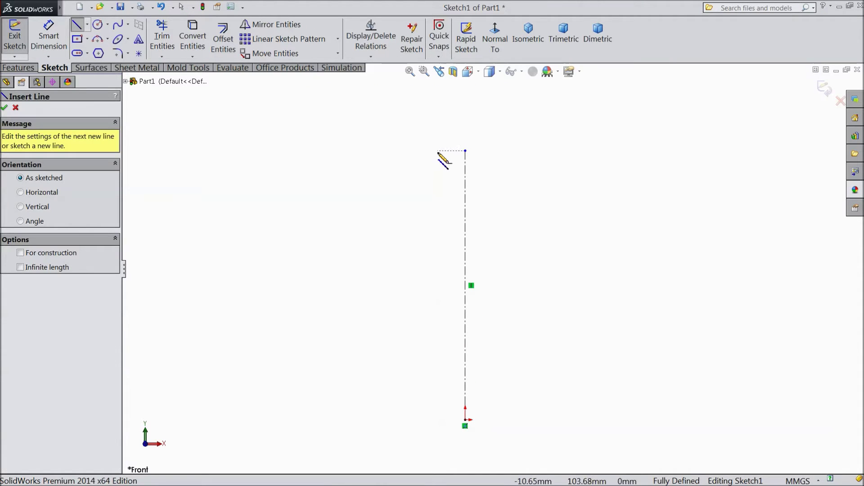
pyautogui.click(438, 152)
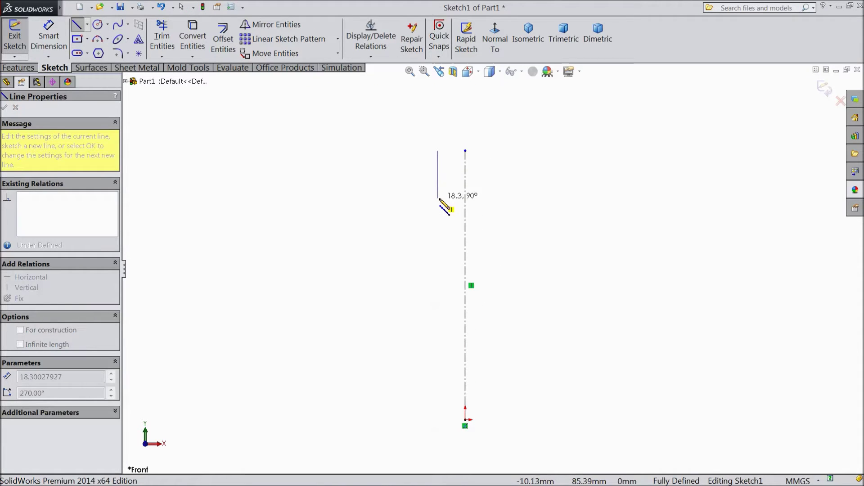
pyautogui.click(438, 198)
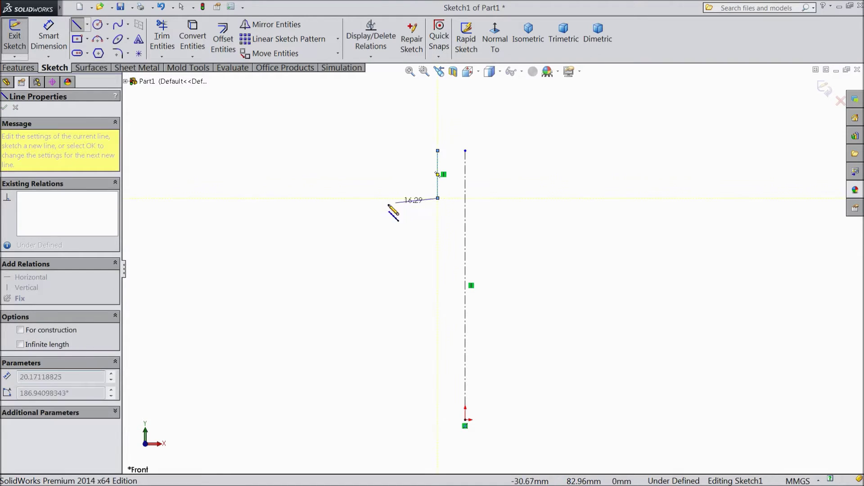
pyautogui.click(314, 199)
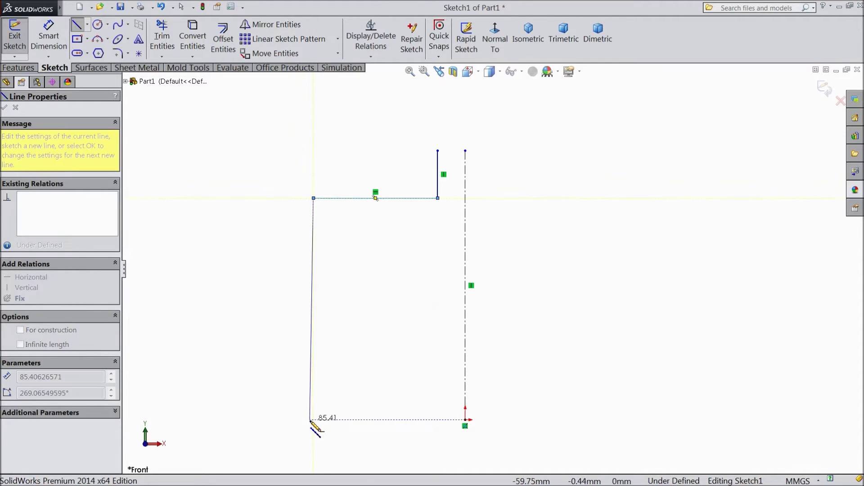
pyautogui.click(314, 420)
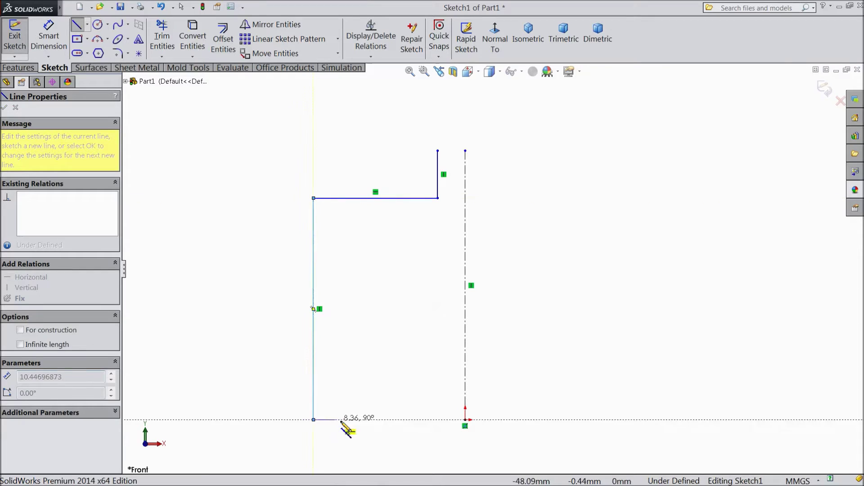
pyautogui.click(465, 419)
pyautogui.rightClick(558, 321)
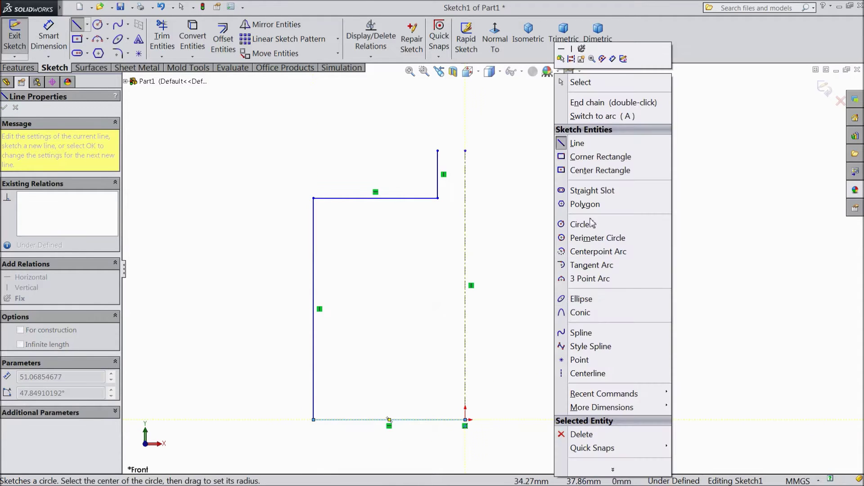
pyautogui.click(581, 82)
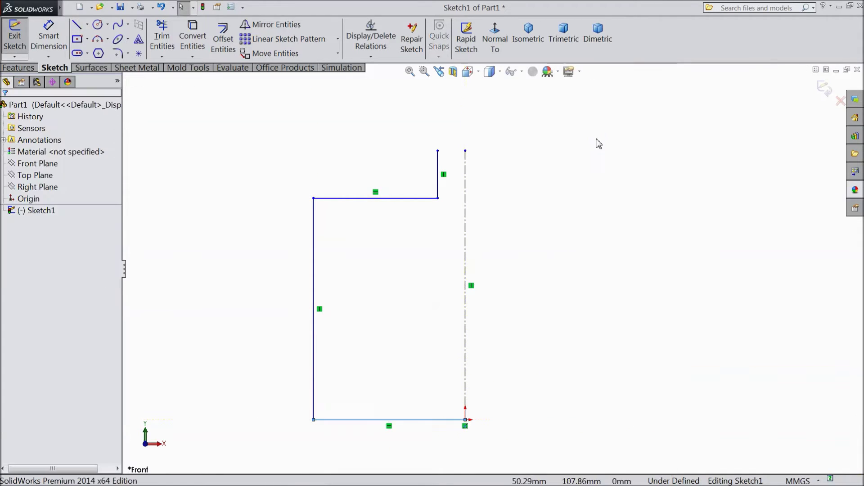
# - Dimension the neck offset from the centerline at 15 mm and the shoulder width at 50 mm
pyautogui.click(52, 50)
pyautogui.click(444, 177)
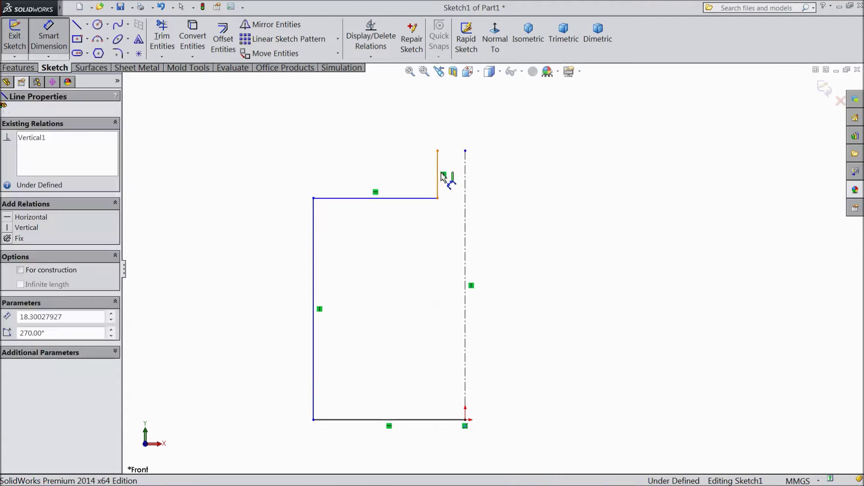
pyautogui.click(467, 184)
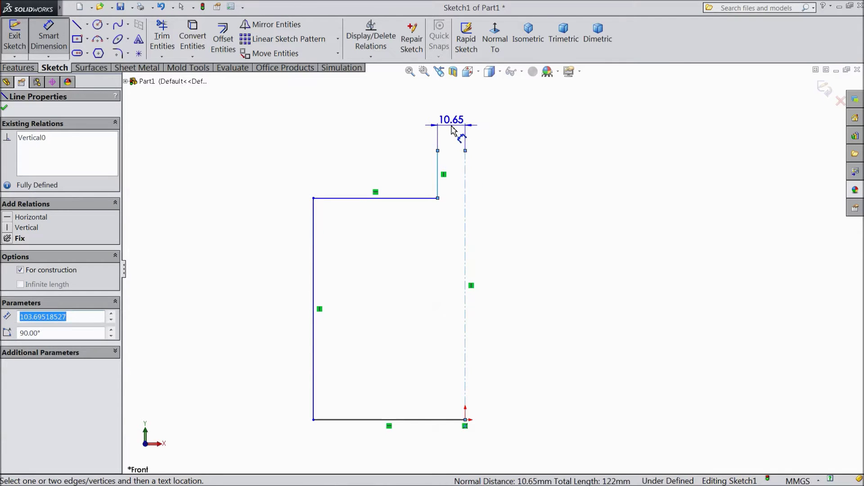
pyautogui.click(453, 131)
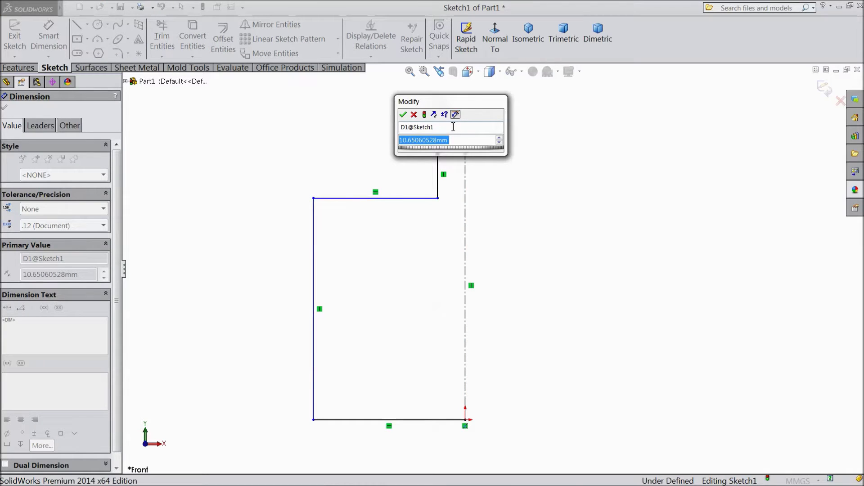
pyautogui.write('15')
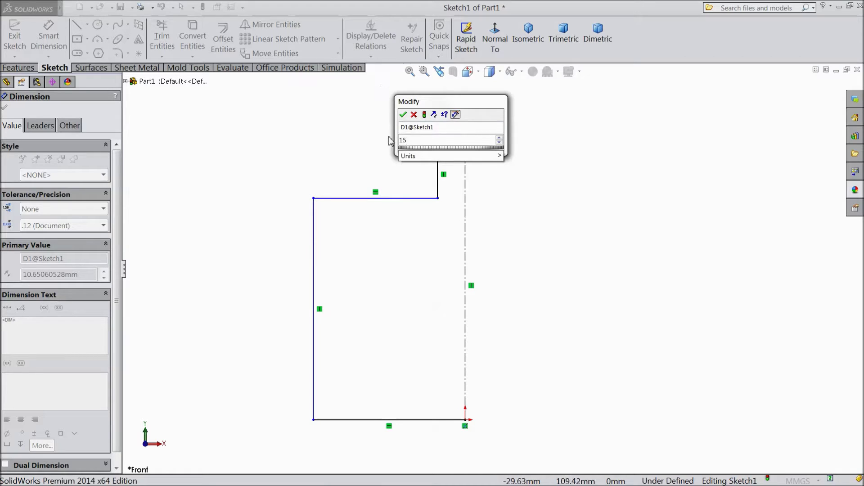
pyautogui.click(406, 115)
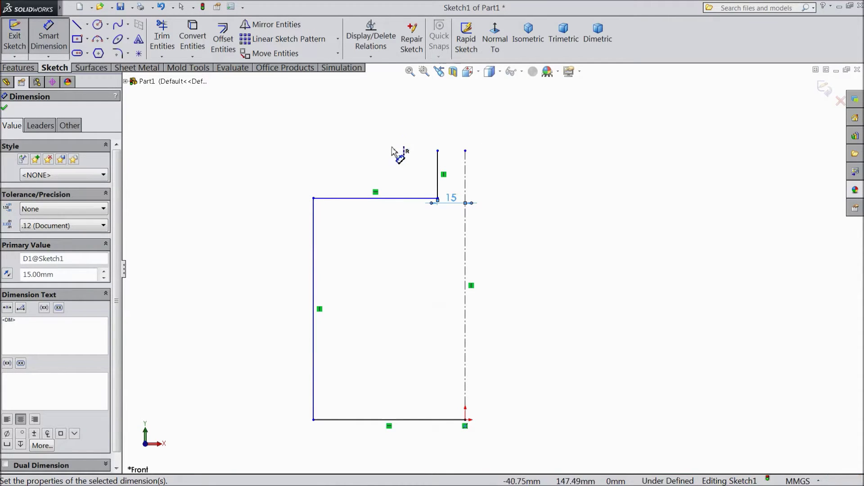
pyautogui.click(386, 199)
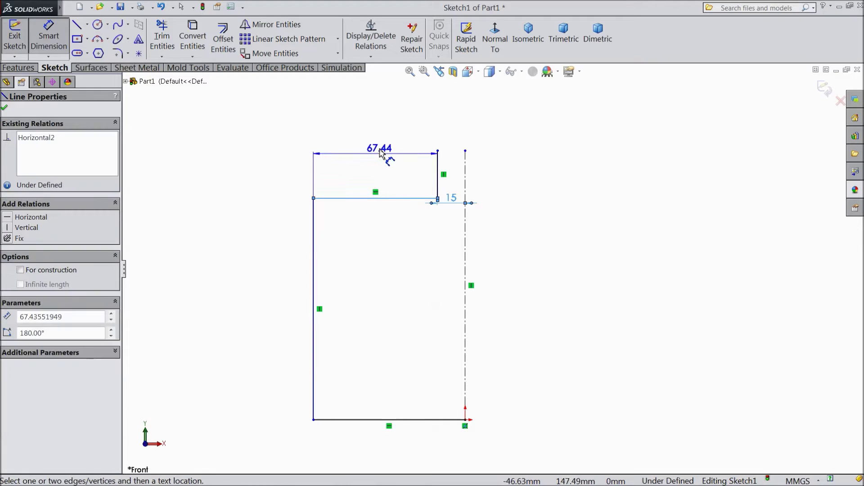
pyautogui.click(379, 128)
pyautogui.write('50')
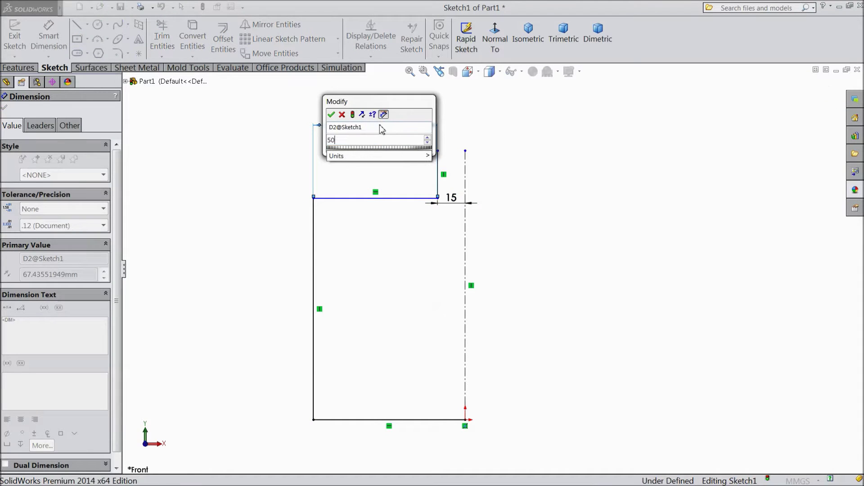
pyautogui.click(332, 114)
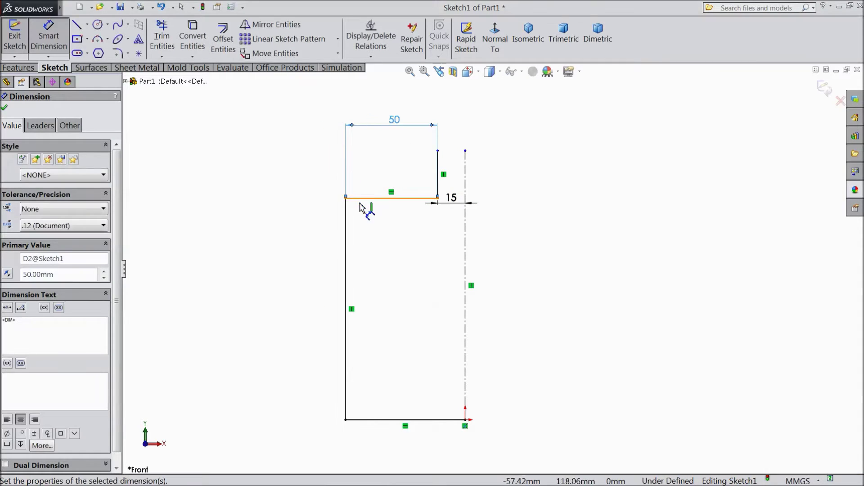
# - Dimension the neck height at 50 mm and the outer wall height at 170 mm
pyautogui.click(437, 177)
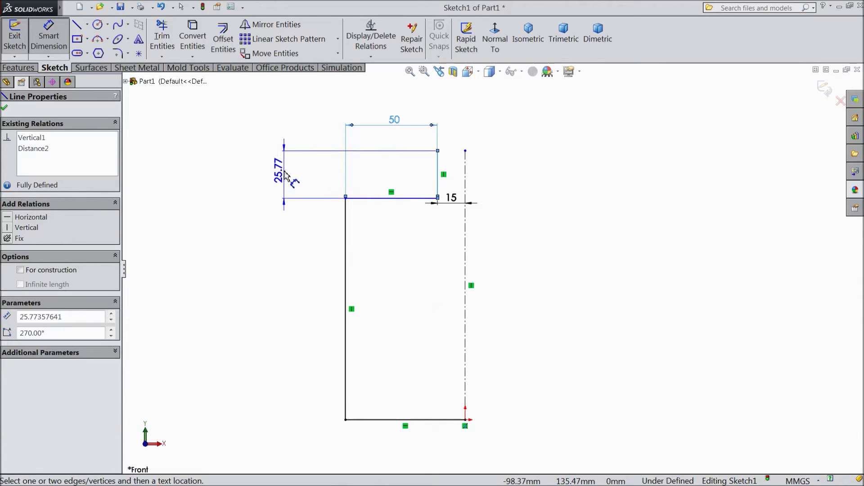
pyautogui.click(284, 178)
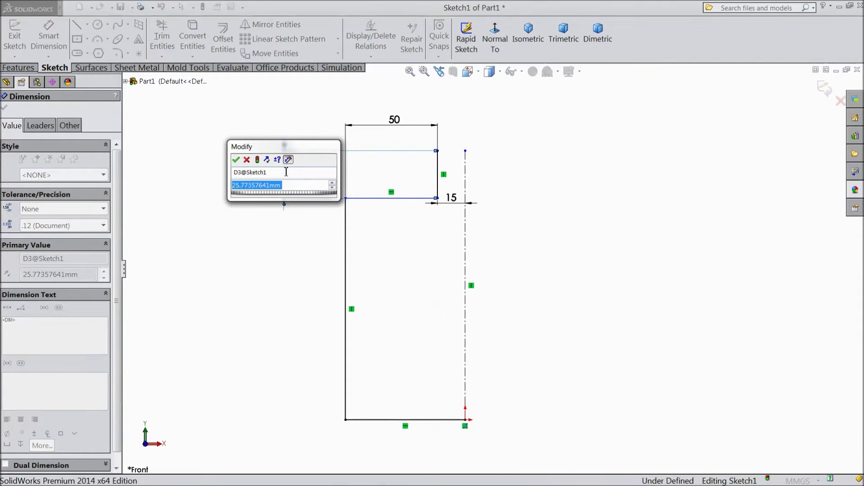
pyautogui.write('50')
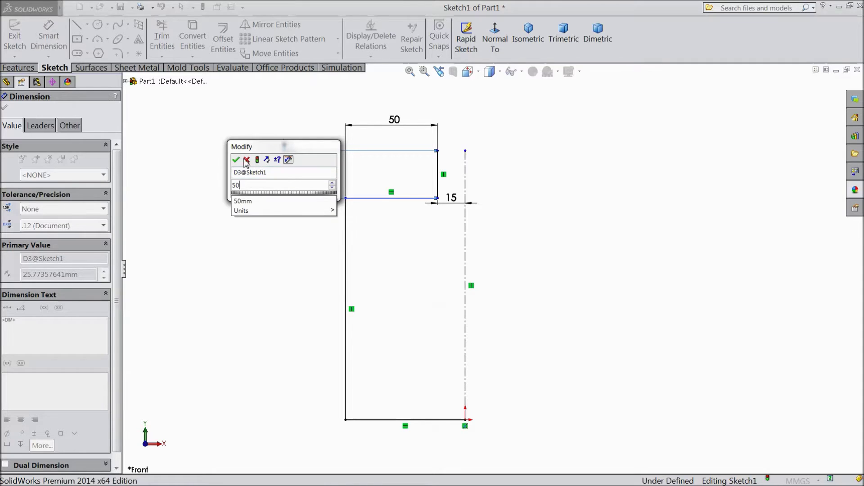
pyautogui.click(235, 160)
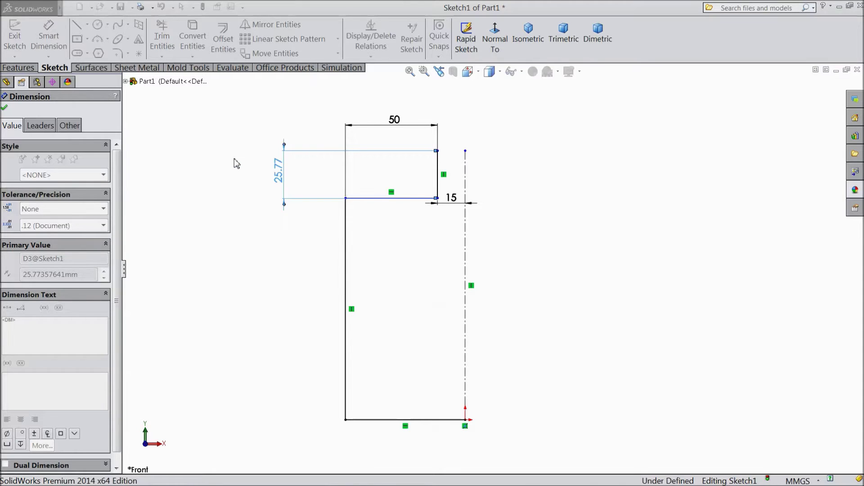
pyautogui.click(345, 279)
pyautogui.click(286, 279)
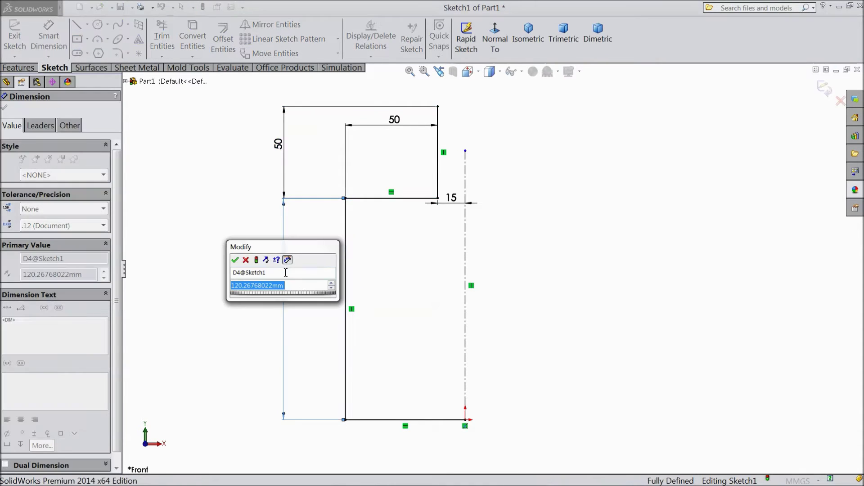
pyautogui.write('170')
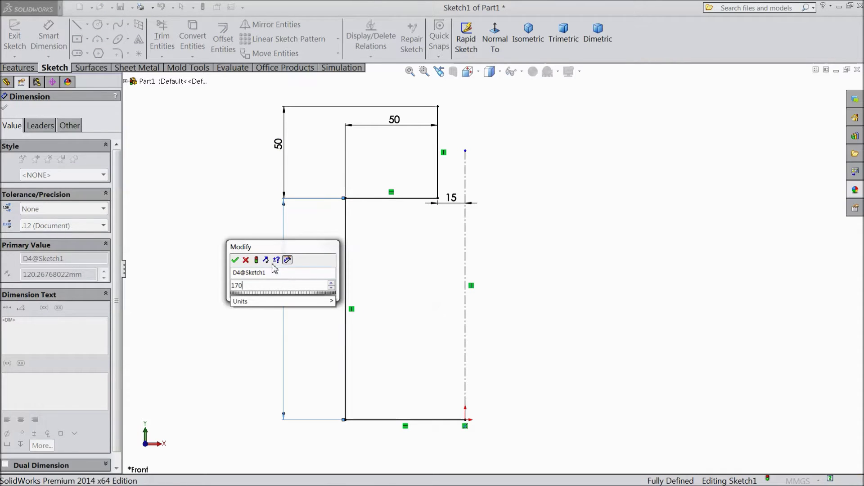
pyautogui.click(235, 260)
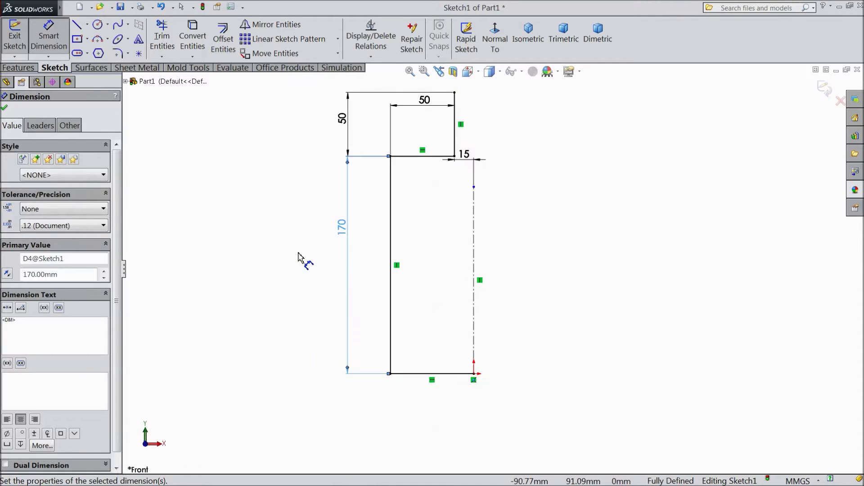
pyautogui.scroll(-1, 504, 182)
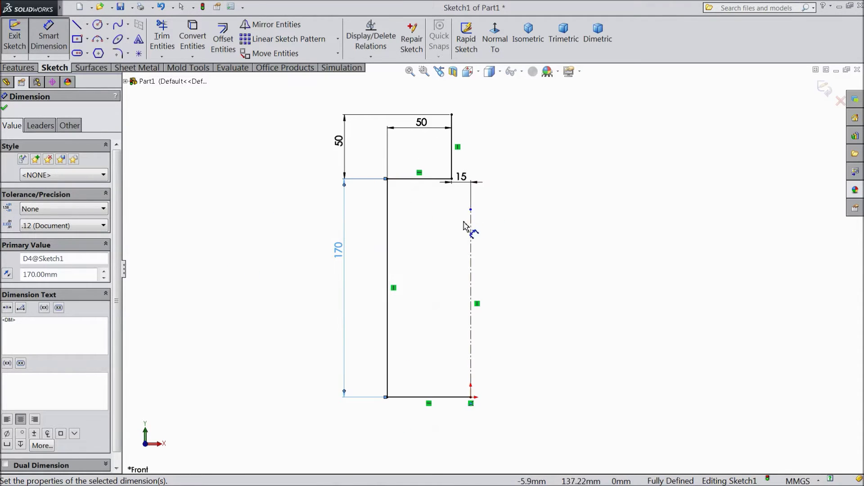
pyautogui.click(4, 107)
# - Round the shoulder corner with a 40 mm sketch fillet
pyautogui.click(118, 53)
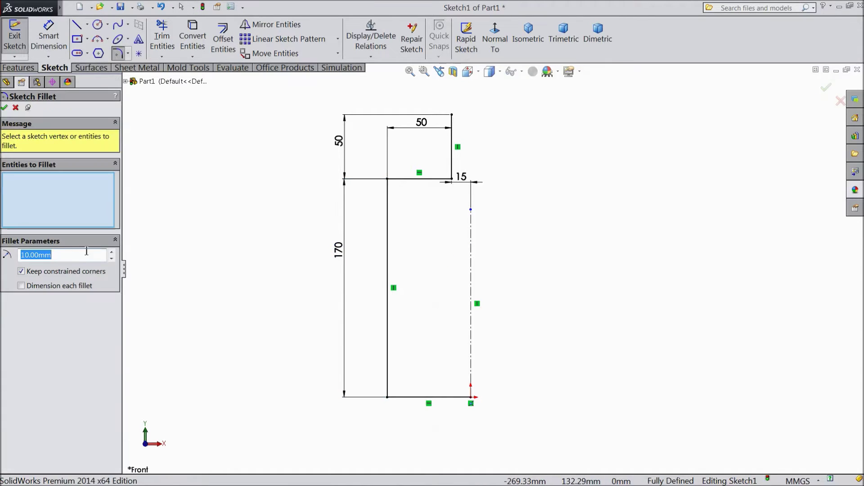
pyautogui.click(101, 260)
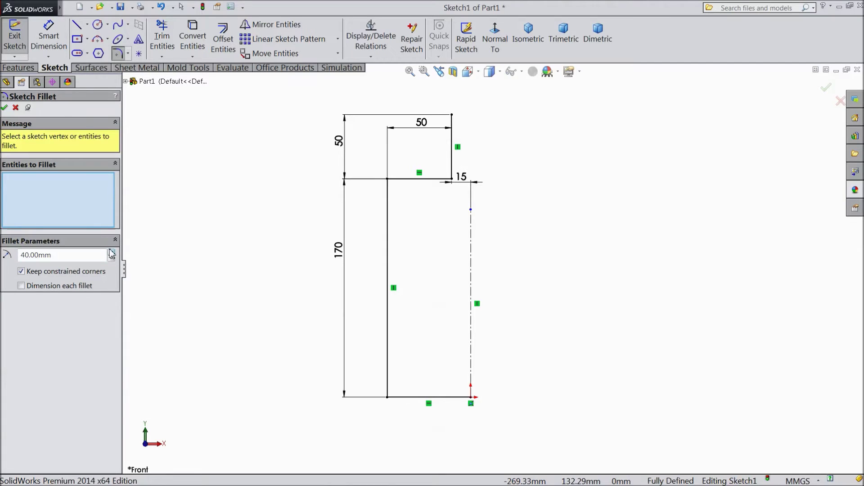
pyautogui.click(449, 182)
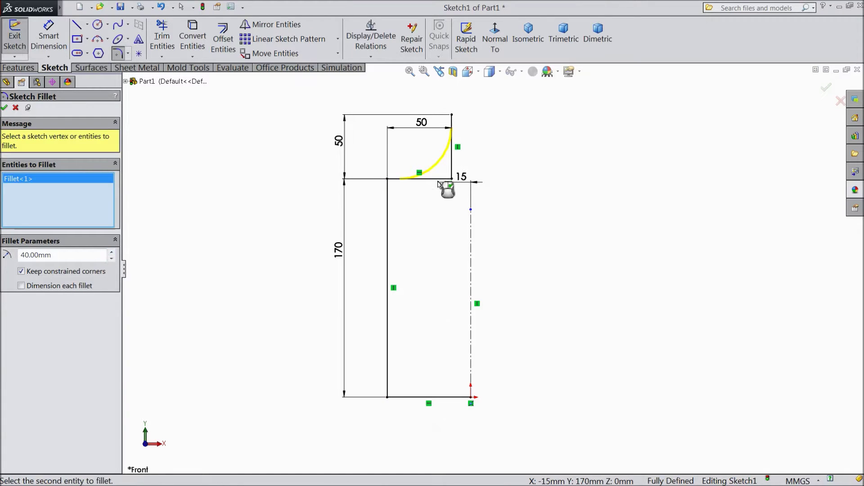
pyautogui.click(3, 109)
pyautogui.write('9')
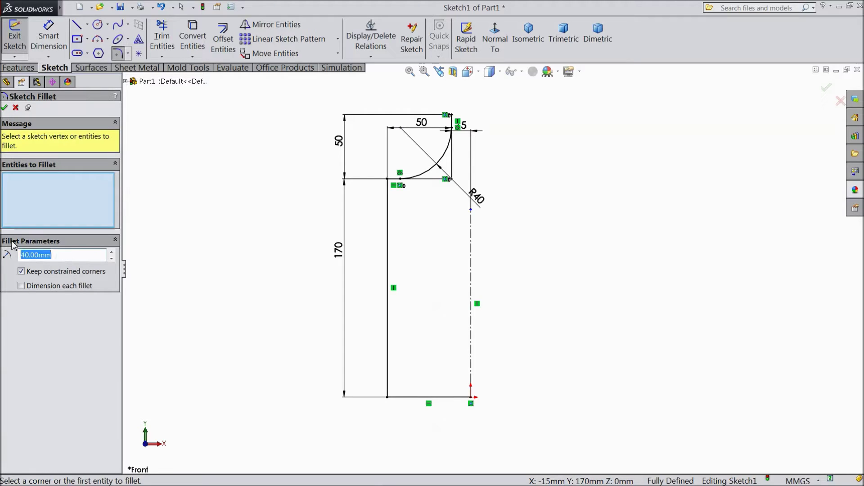
# - Round the upper and bottom outer body corners with 9 mm fillets
pyautogui.click(393, 181)
pyautogui.click(387, 399)
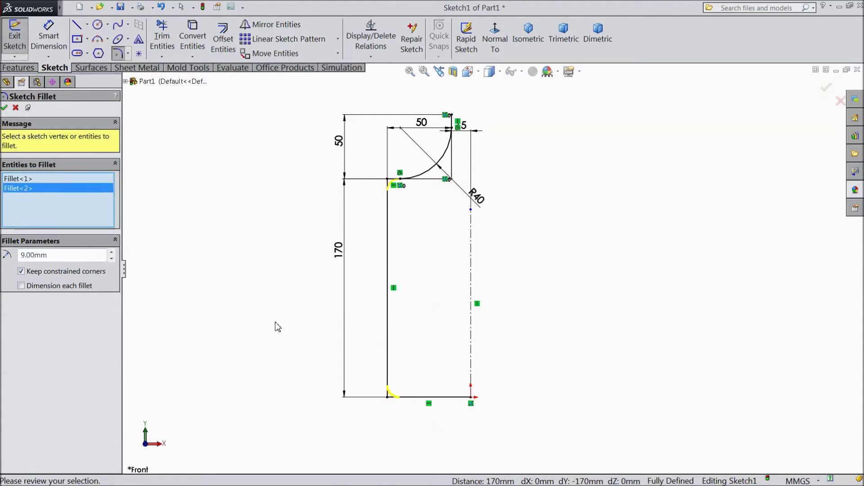
pyautogui.click(4, 109)
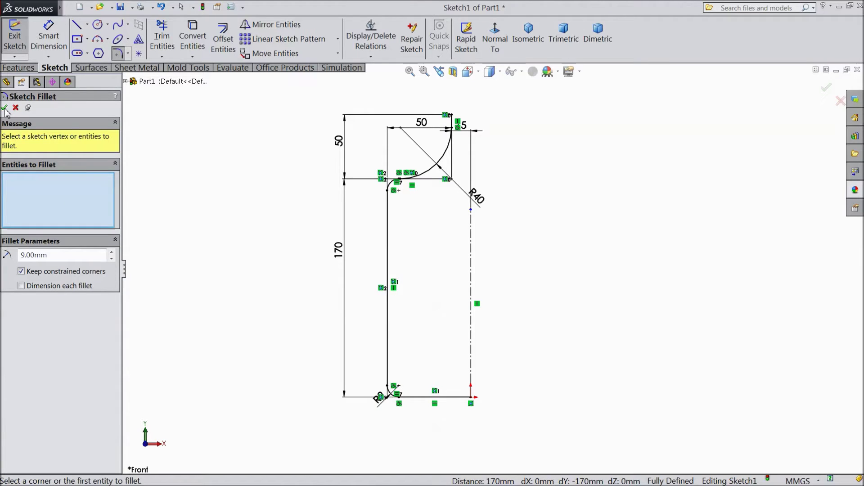
pyautogui.click(4, 108)
# - Revolve Sketch1 a full 360° about centerline Line1 into Surface-Revolve1
pyautogui.click(90, 67)
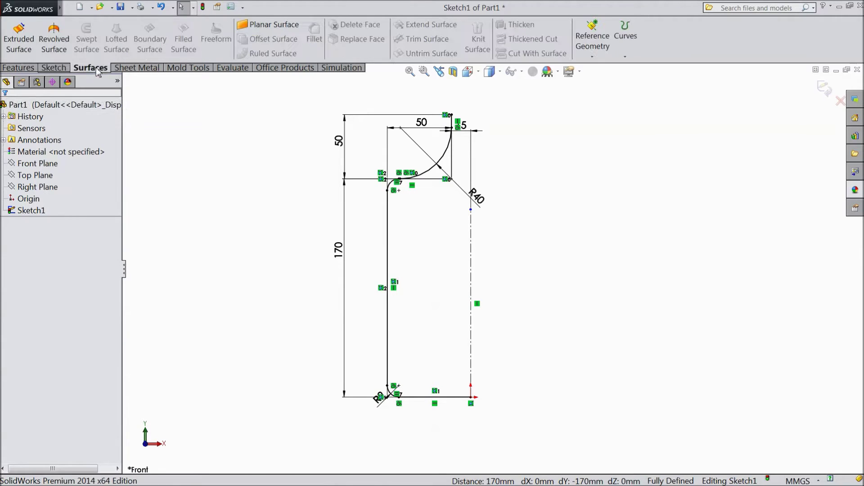
pyautogui.click(57, 50)
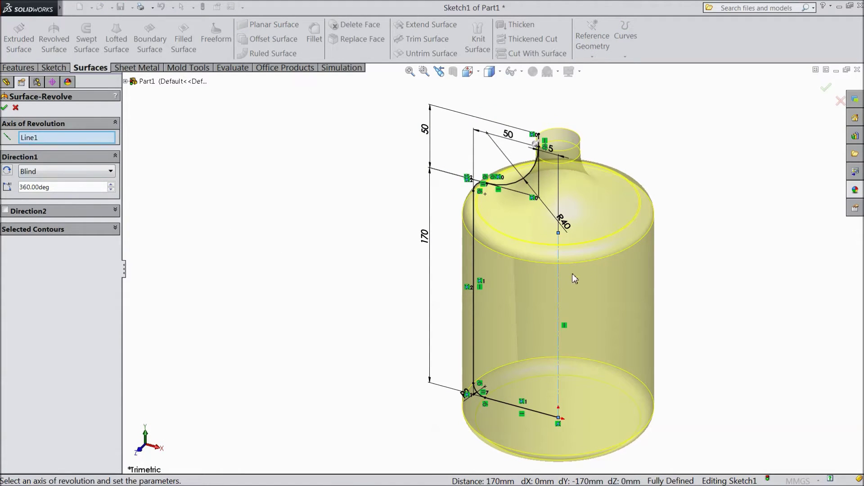
pyautogui.click(4, 108)
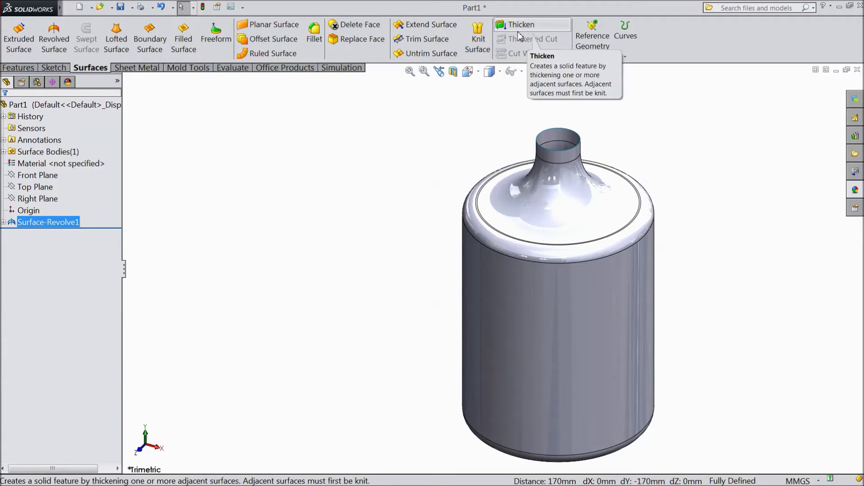
# - Thicken Surface-Revolve1 by 2 mm on the opposite side into a solid bottle wall
pyautogui.click(137, 7)
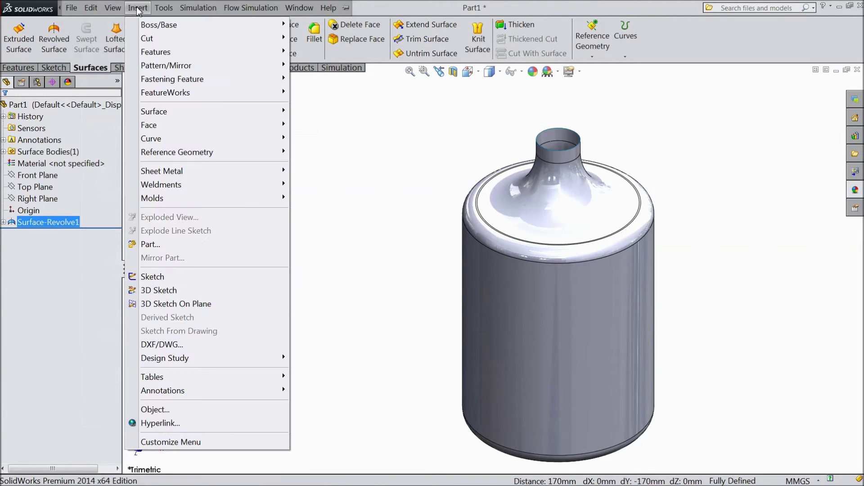
pyautogui.moveTo(159, 25)
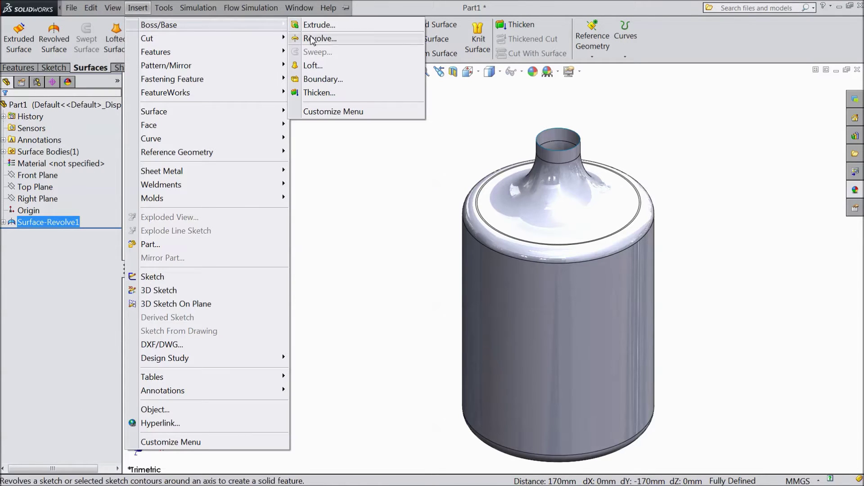
pyautogui.click(320, 93)
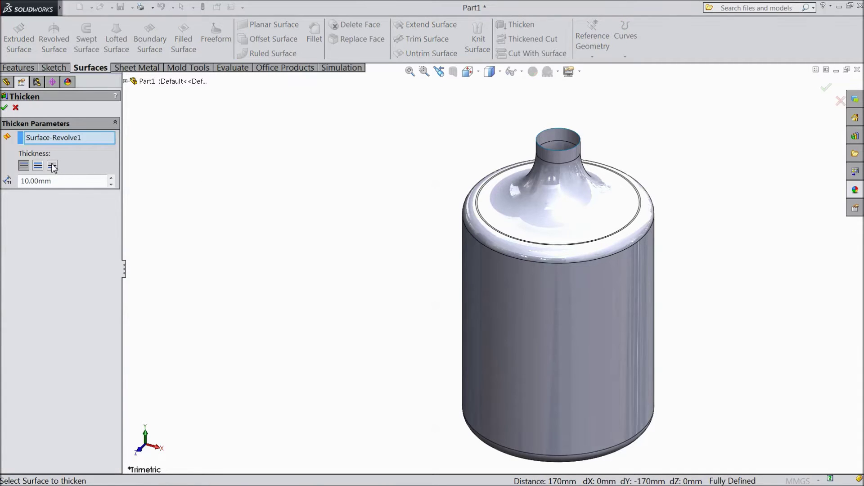
pyautogui.click(52, 167)
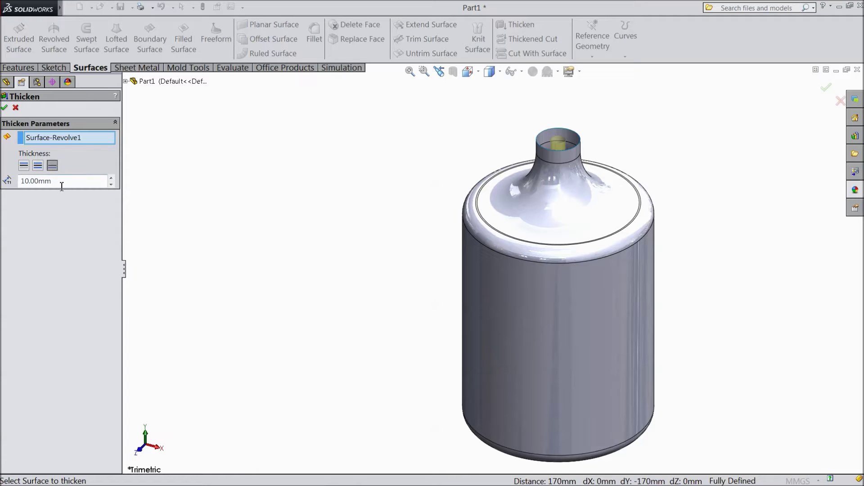
pyautogui.write('2')
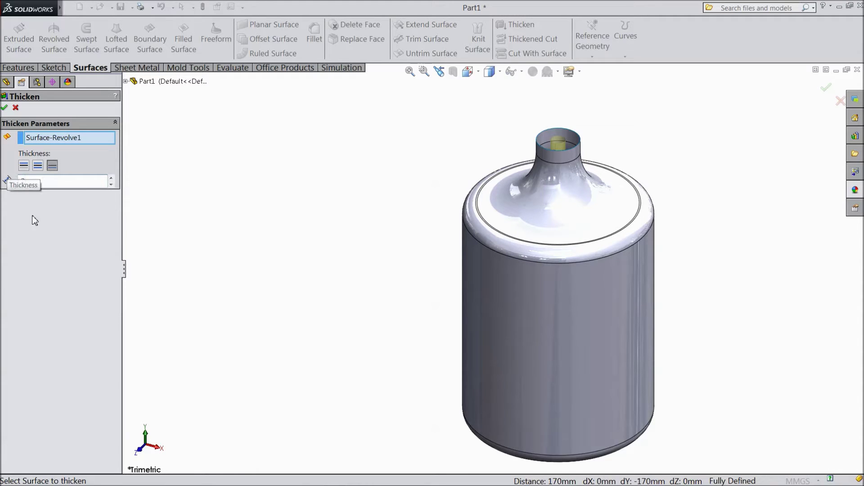
pyautogui.press('Return')
pyautogui.scroll(-3, 617, 304)
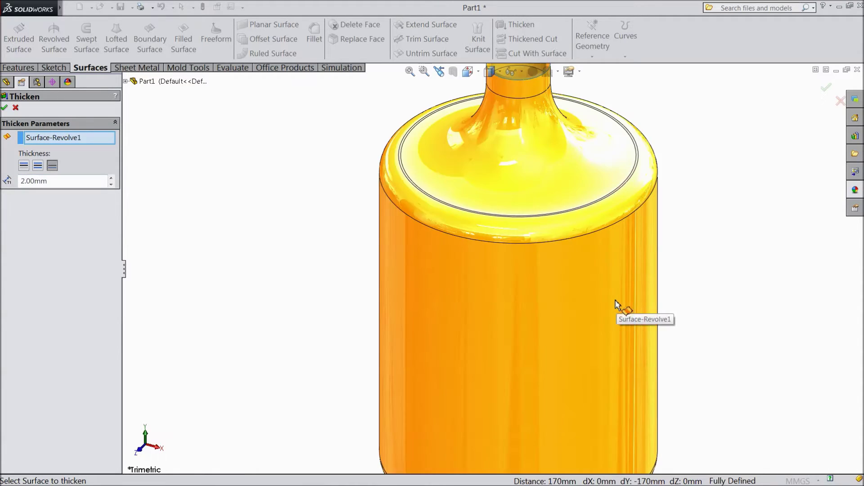
pyautogui.scroll(3, 521, 295)
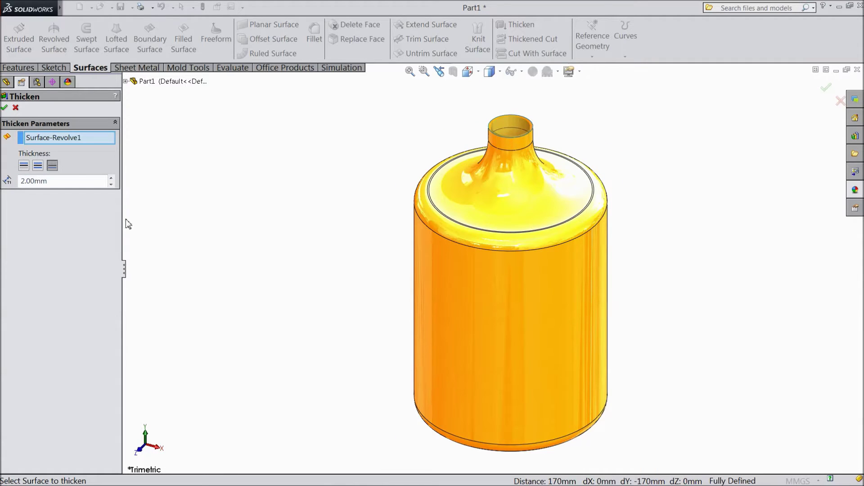
pyautogui.click(5, 110)
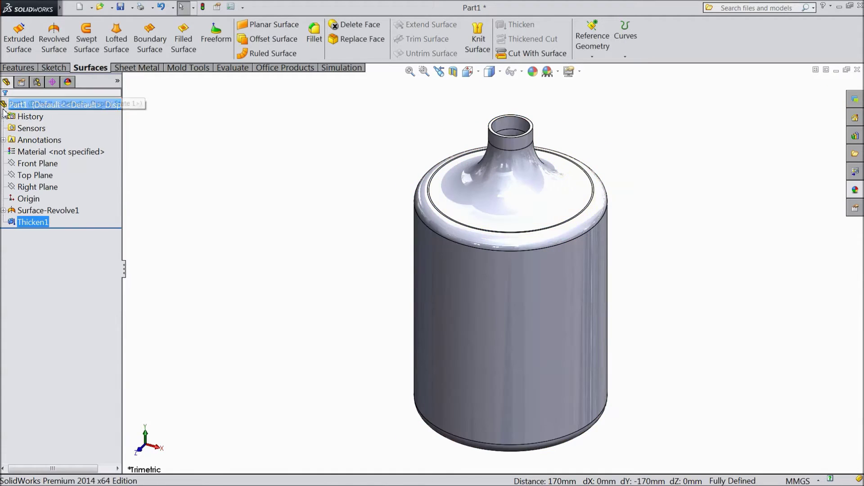
pyautogui.moveTo(514, 191)
pyautogui.mouseDown(button='middle')
pyautogui.moveTo(538, 190)
pyautogui.moveTo(518, 185)
pyautogui.mouseUp(button='middle')
pyautogui.scroll(-3, 509, 180)
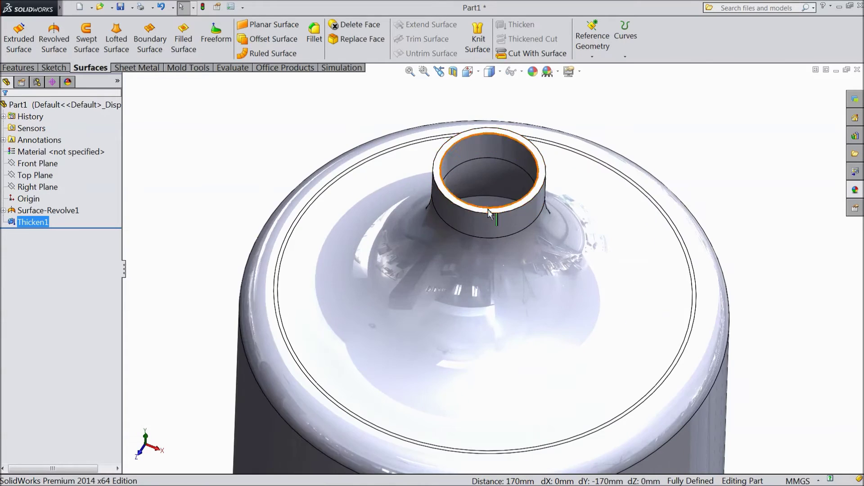
pyautogui.scroll(4, 495, 216)
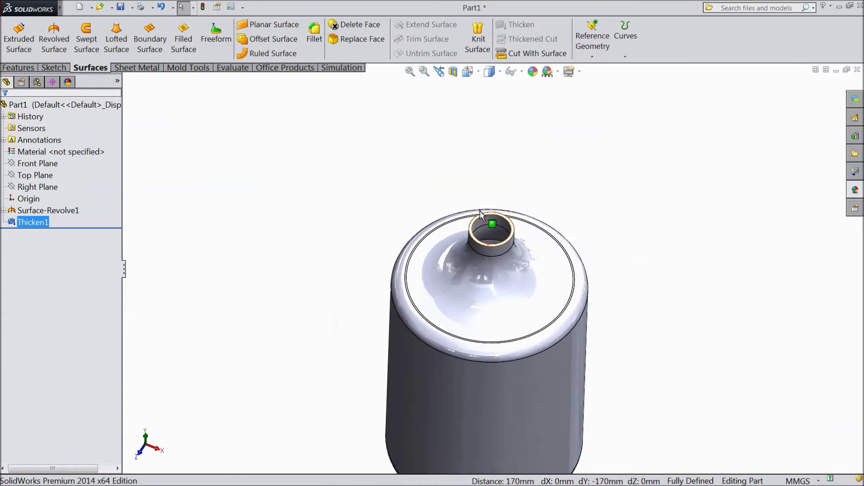
# - Start Sketch2 on the Front Plane and view it face-on
pyautogui.click(36, 163)
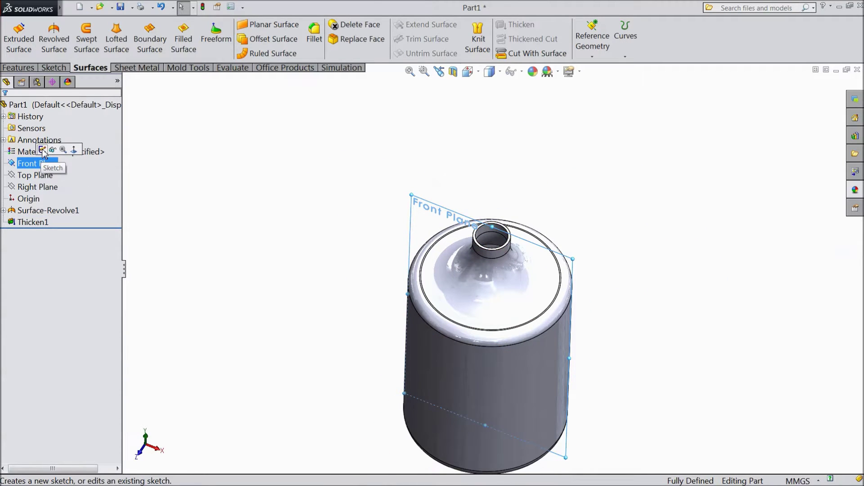
pyautogui.click(42, 150)
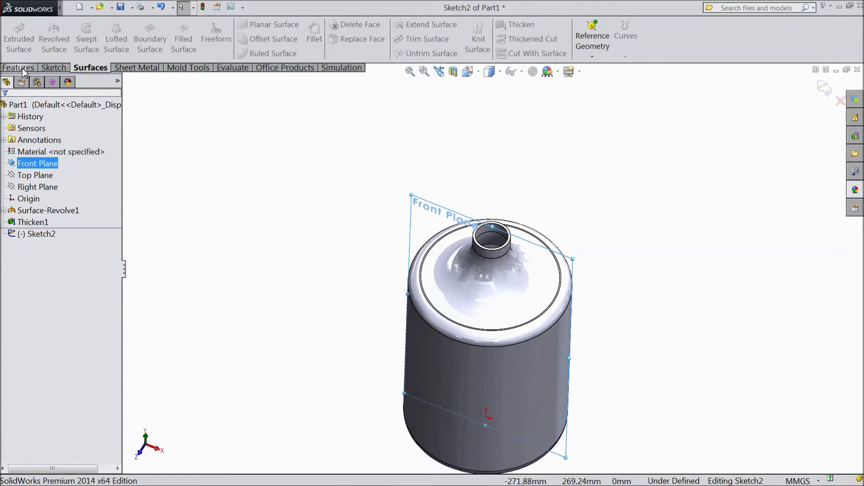
pyautogui.click(18, 67)
pyautogui.click(597, 38)
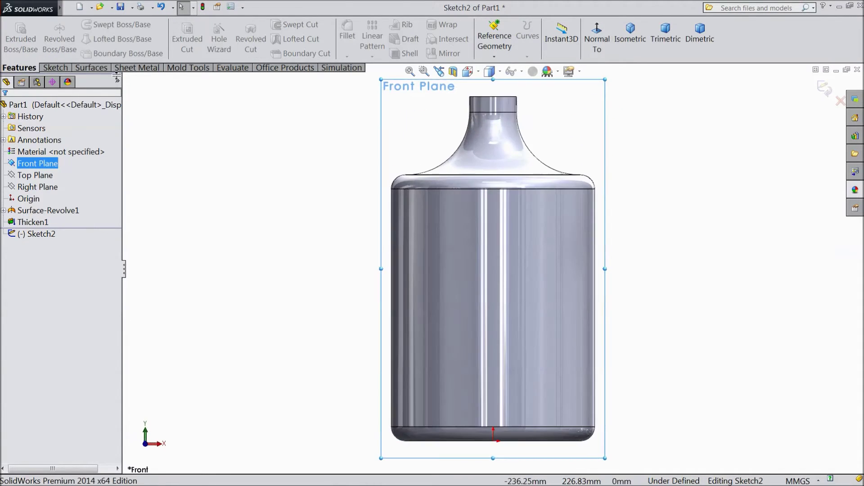
# - Draw a 3-point half-circle arc bulging out from the body's left edge below the shoulder
pyautogui.click(55, 68)
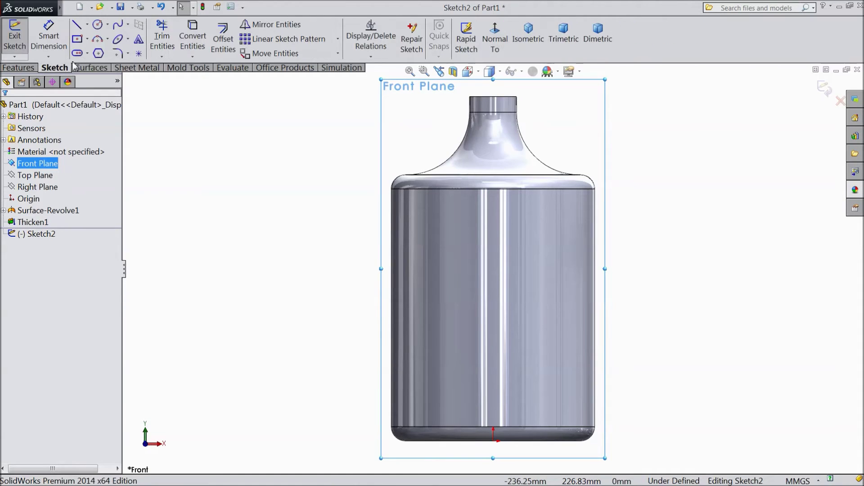
pyautogui.click(108, 39)
pyautogui.click(129, 81)
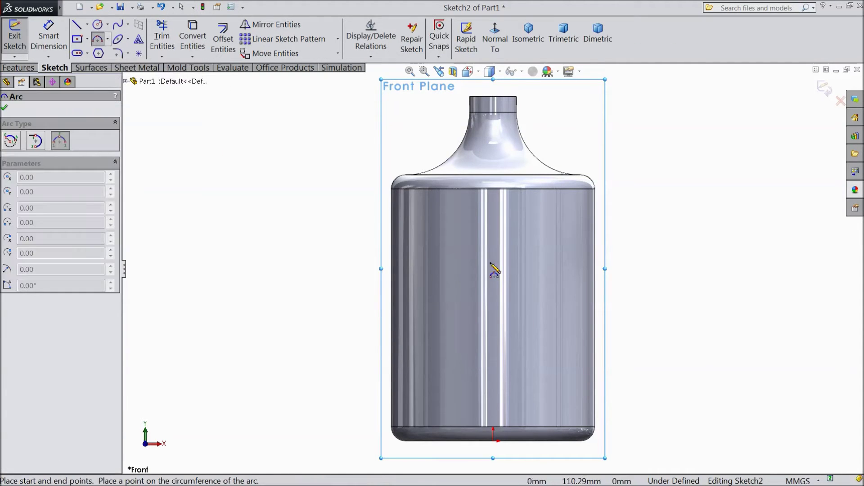
pyautogui.scroll(-3, 477, 254)
pyautogui.scroll(-3, 311, 158)
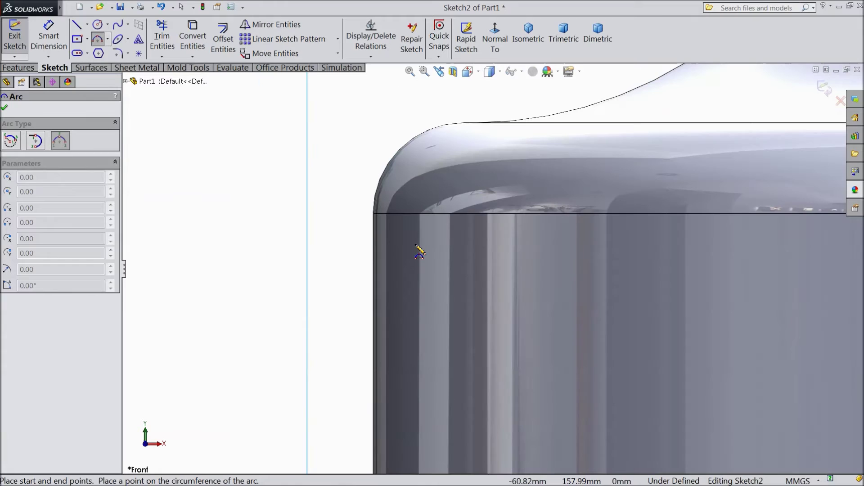
pyautogui.click(372, 213)
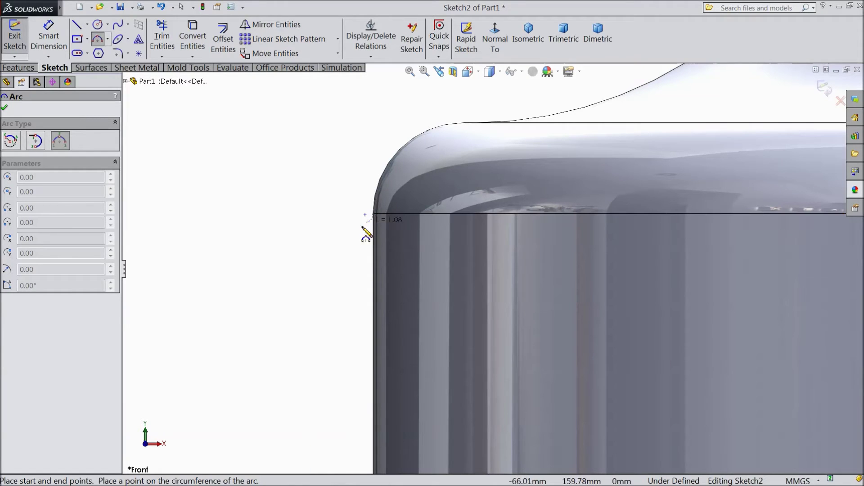
pyautogui.click(374, 301)
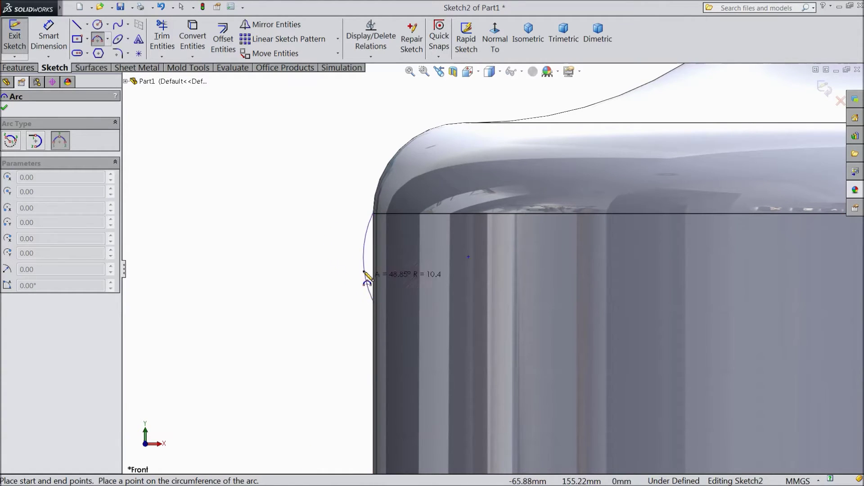
pyautogui.click(331, 256)
pyautogui.rightClick(258, 217)
# - Dimension the arc to a 6 mm radius
pyautogui.click(270, 113)
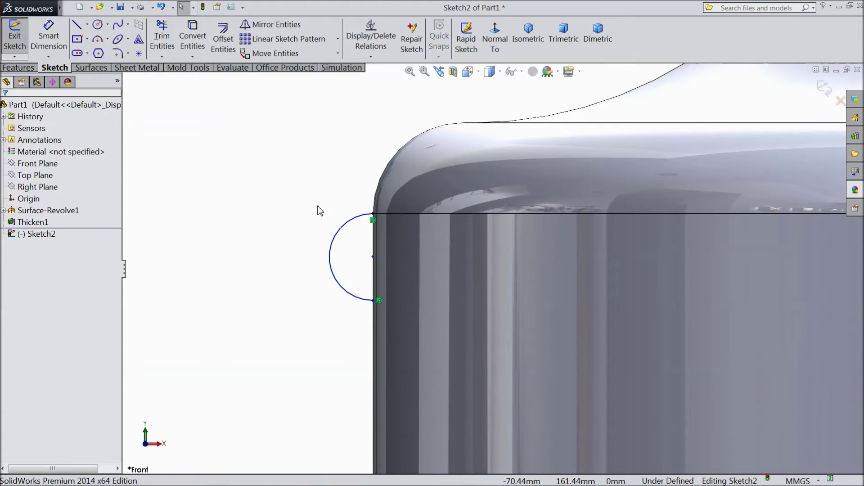
pyautogui.click(48, 36)
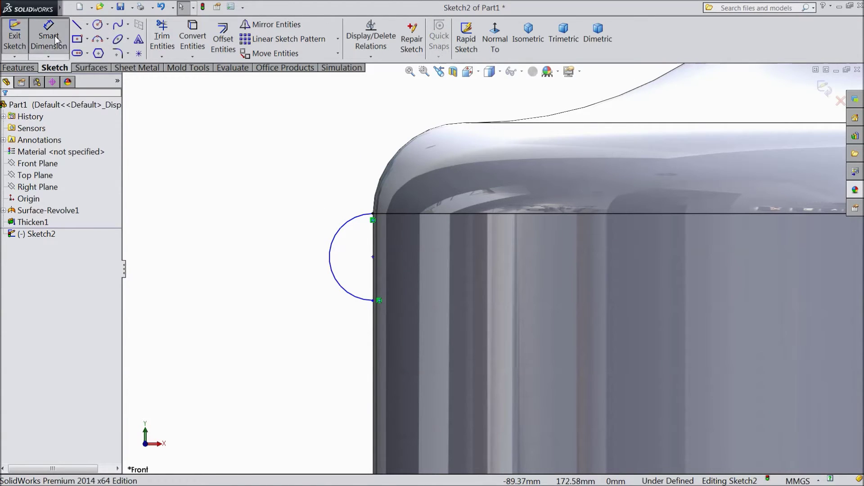
pyautogui.click(333, 265)
pyautogui.click(231, 229)
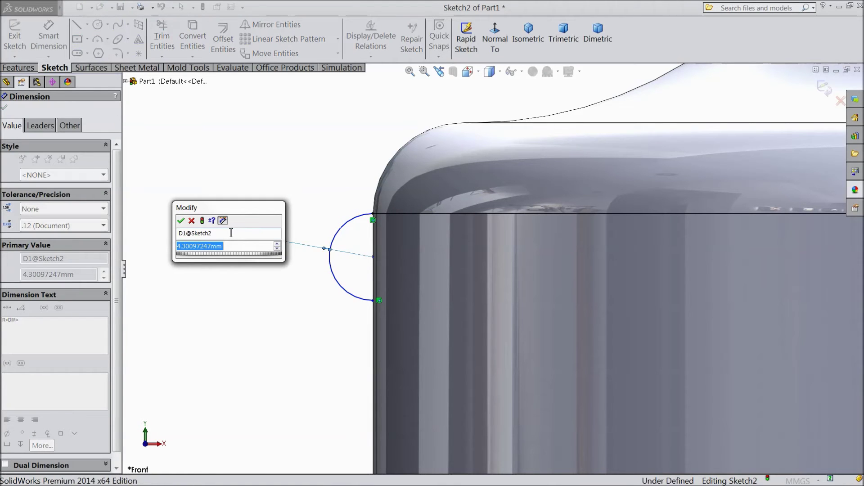
pyautogui.write('8')
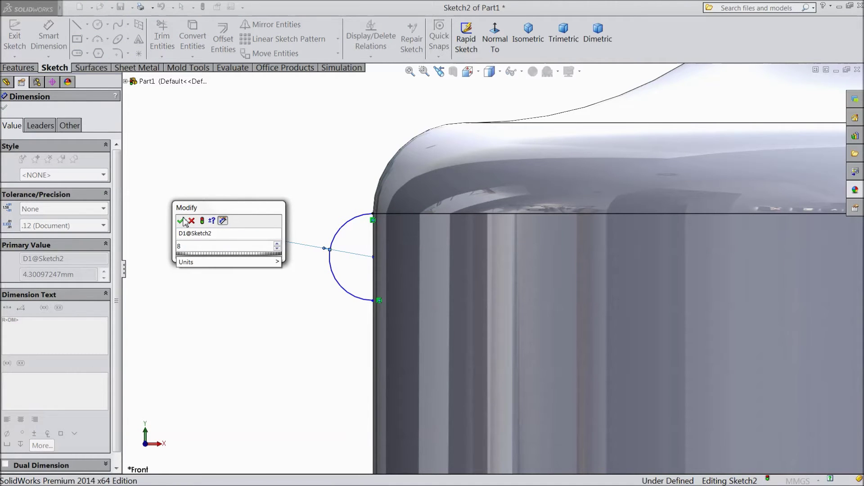
pyautogui.press('BackSpace')
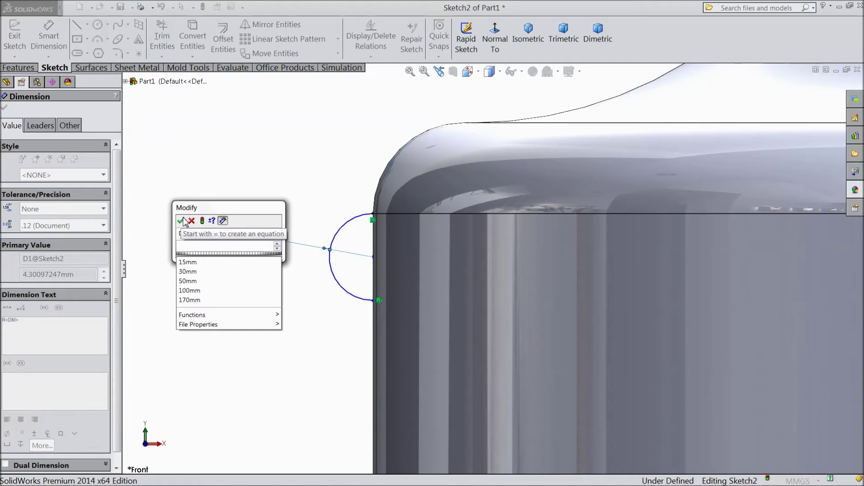
pyautogui.write('6')
pyautogui.click(180, 220)
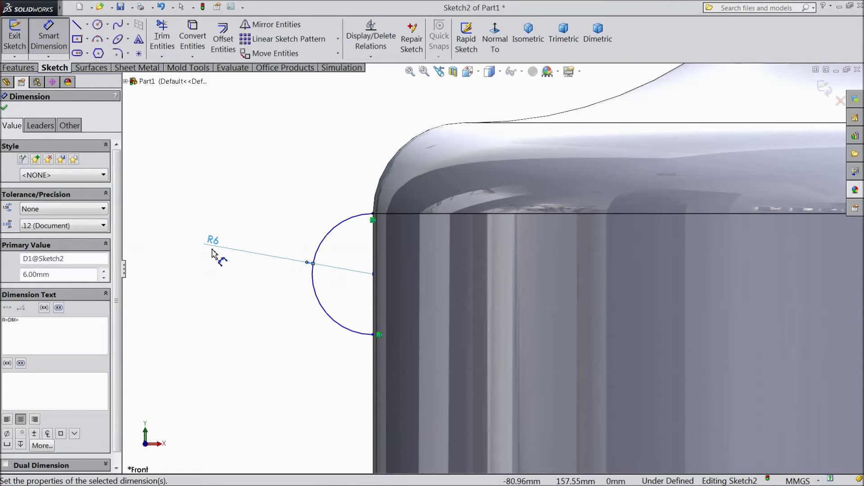
pyautogui.click(5, 108)
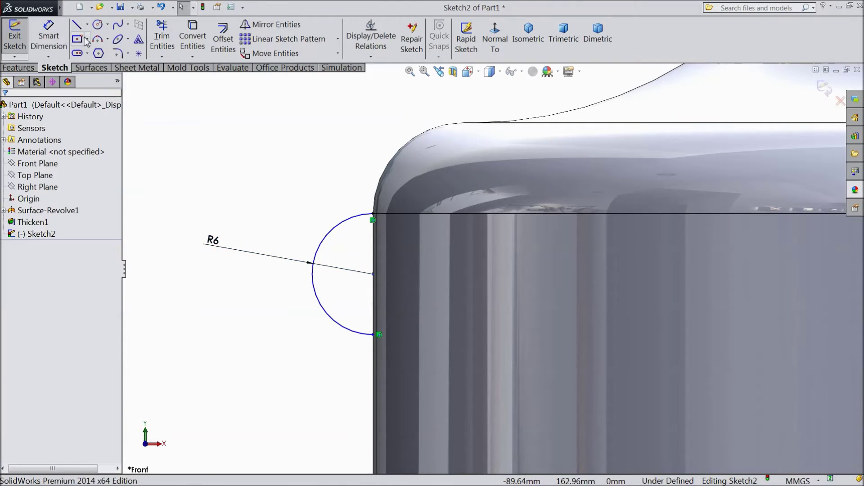
# - Close the arc with a vertical line joining its two endpoints along the bottle wall
pyautogui.click(77, 25)
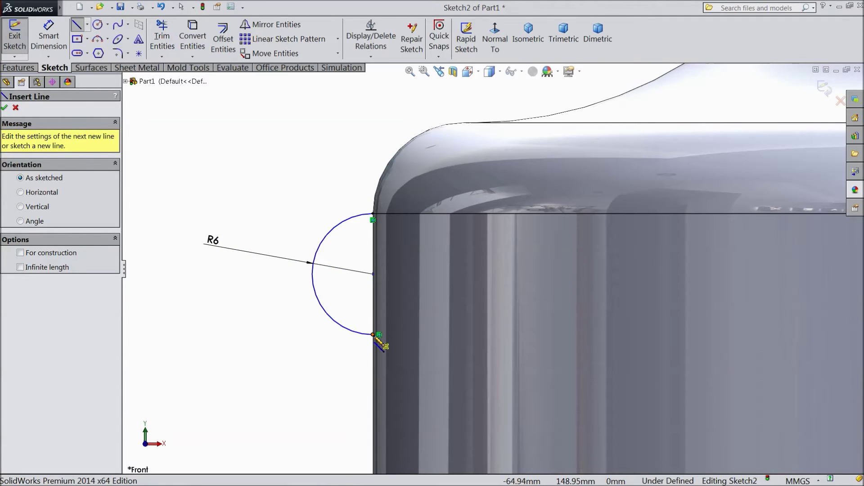
pyautogui.click(373, 335)
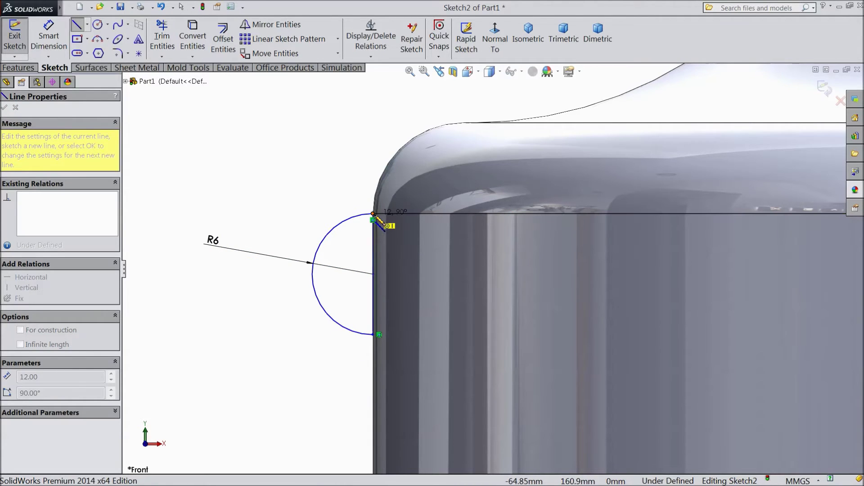
pyautogui.click(374, 215)
pyautogui.rightClick(202, 131)
pyautogui.click(223, 138)
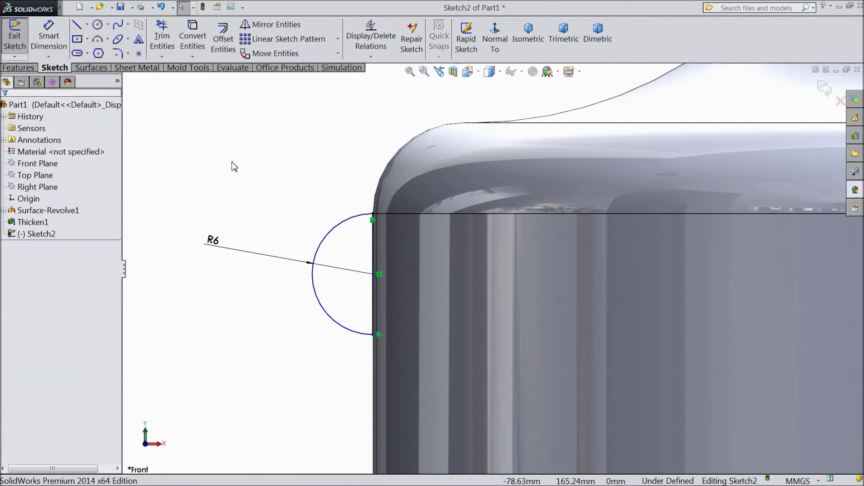
pyautogui.press('z')
pyautogui.press('z')
pyautogui.press('z')
pyautogui.press('z')
pyautogui.moveTo(308, 288)
pyautogui.mouseDown(button='middle')
pyautogui.moveTo(257, 297)
pyautogui.moveTo(280, 372)
pyautogui.mouseUp(button='middle')
pyautogui.scroll(-3, 587, 316)
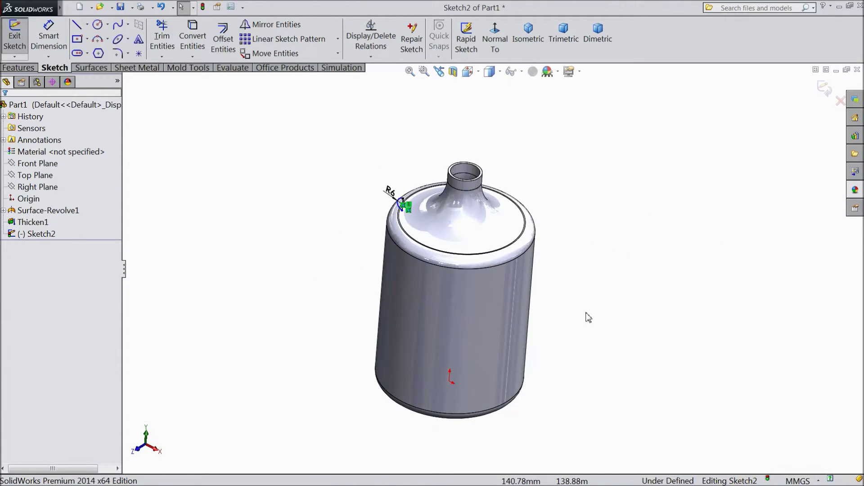
pyautogui.moveTo(568, 297)
pyautogui.mouseDown(button='middle')
pyautogui.moveTo(560, 290)
pyautogui.moveTo(566, 296)
pyautogui.mouseUp(button='middle')
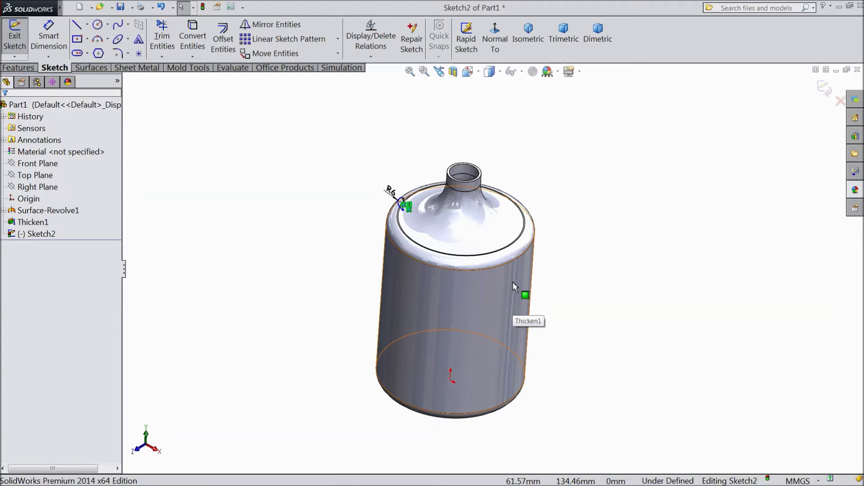
pyautogui.moveTo(557, 278); pyautogui.dragTo(588, 253, button='middle')
pyautogui.scroll(-2, 541, 279)
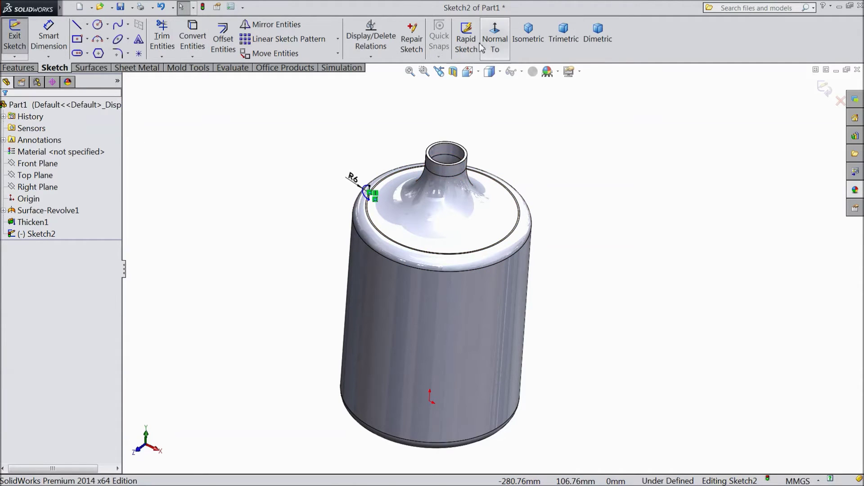
pyautogui.click(495, 42)
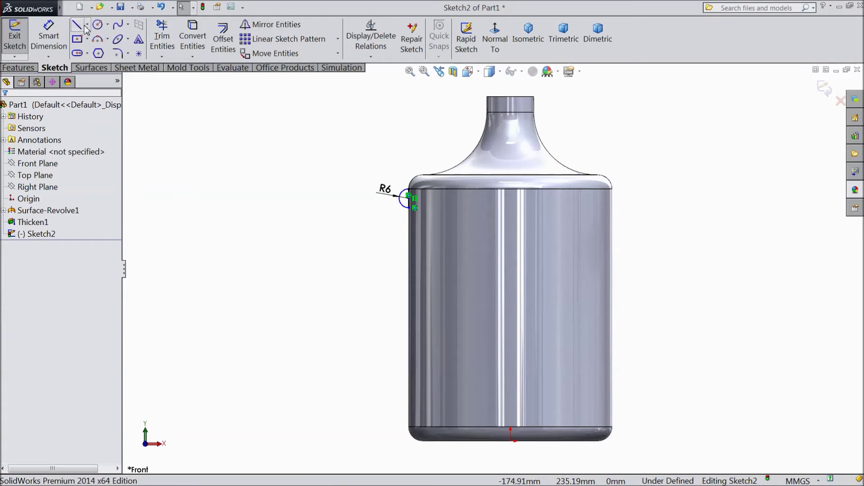
# - Draw a vertical centre line through the bottle from top to base
pyautogui.click(79, 25)
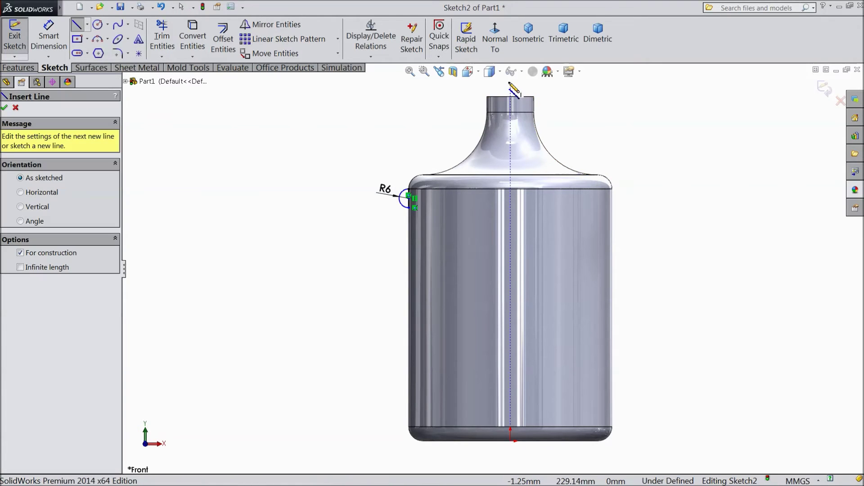
pyautogui.click(510, 83)
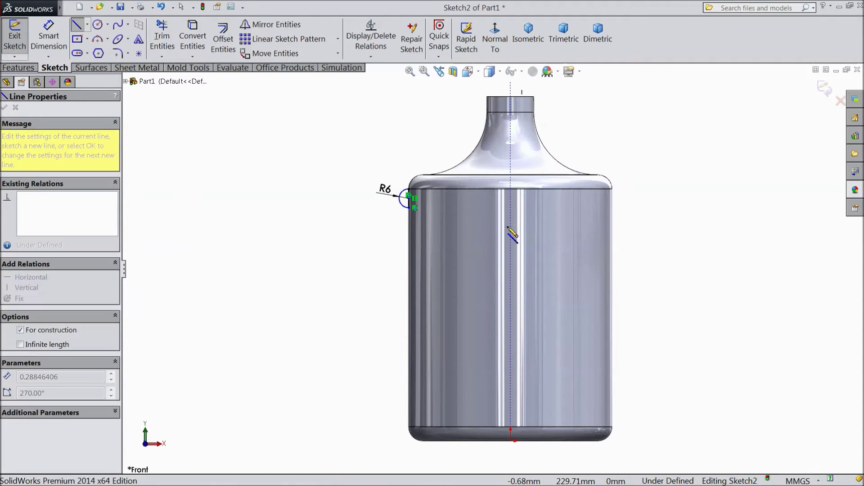
pyautogui.click(510, 443)
pyautogui.rightClick(644, 326)
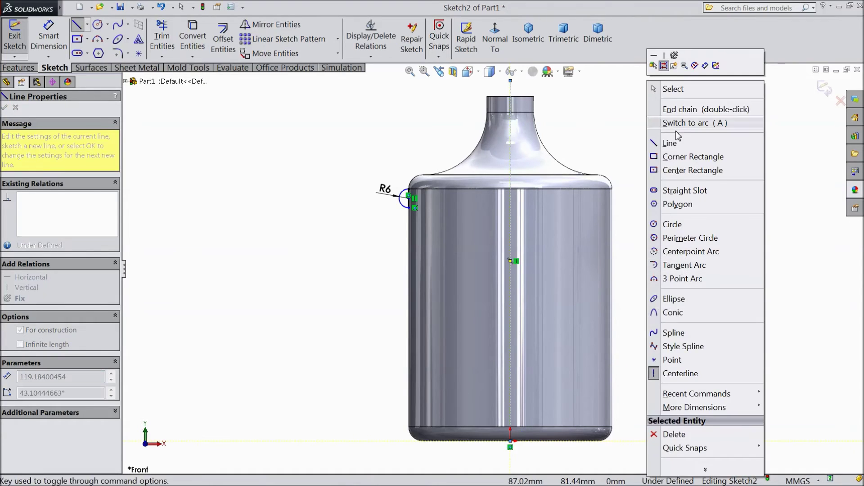
pyautogui.click(674, 89)
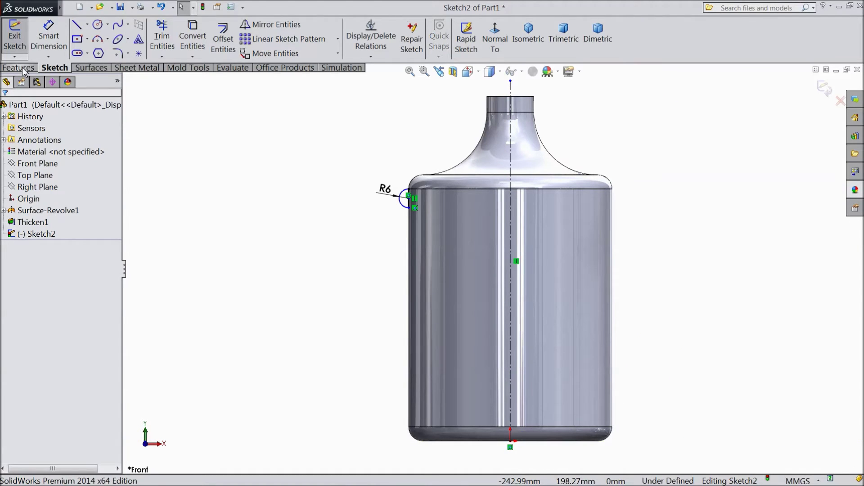
# - Revolve the arc profile 360° about Line3 into the Revolve1 ring
pyautogui.click(19, 67)
pyautogui.click(59, 43)
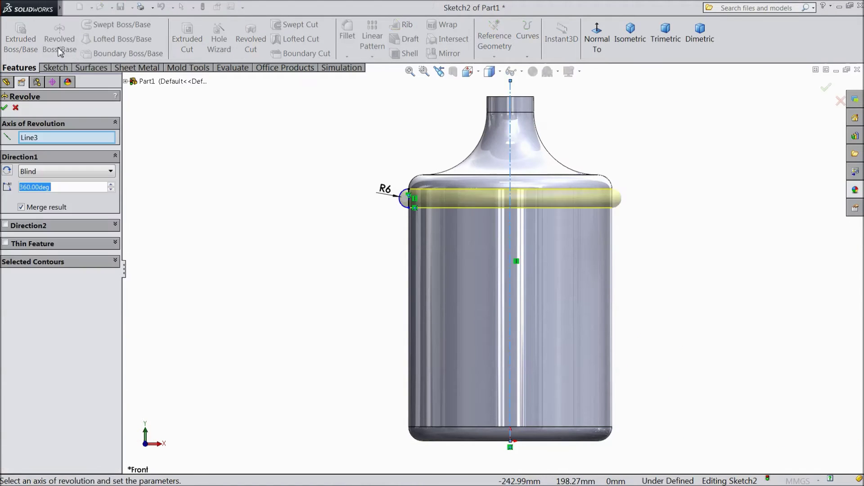
pyautogui.moveTo(366, 194)
pyautogui.mouseDown(button='middle')
pyautogui.moveTo(345, 273)
pyautogui.moveTo(339, 264)
pyautogui.mouseUp(button='middle')
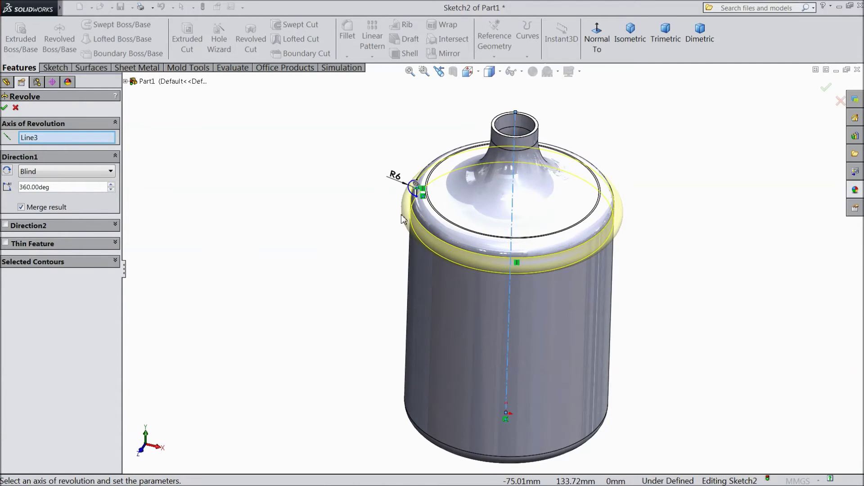
pyautogui.click(4, 108)
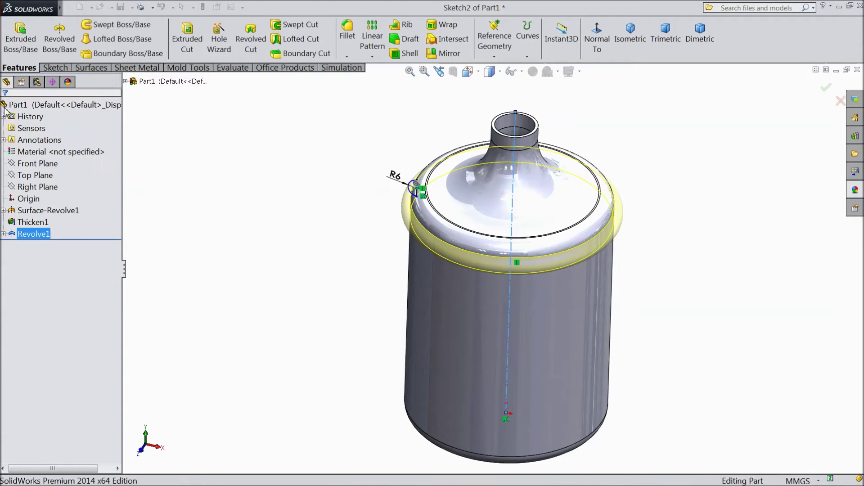
# - Create Axis1 from the intersection of the Front Plane and Right Plane
pyautogui.moveTo(341, 270)
pyautogui.mouseDown(button='middle')
pyautogui.moveTo(345, 157)
pyautogui.moveTo(336, 256)
pyautogui.mouseUp(button='middle')
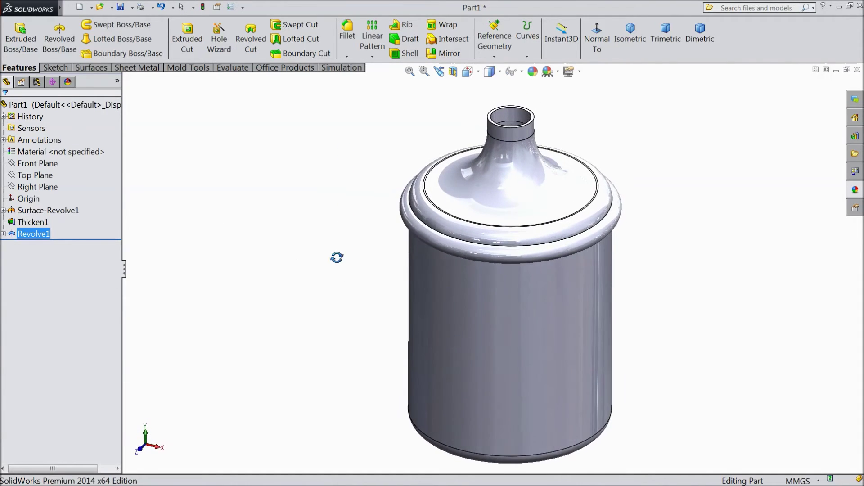
pyautogui.click(39, 164)
pyautogui.keyDown('ctrl'); pyautogui.click(40, 176); pyautogui.keyUp('ctrl')
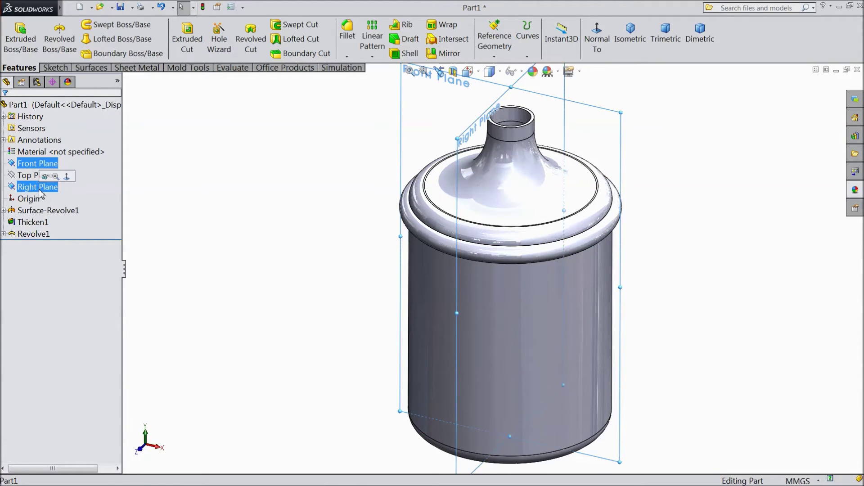
pyautogui.click(495, 57)
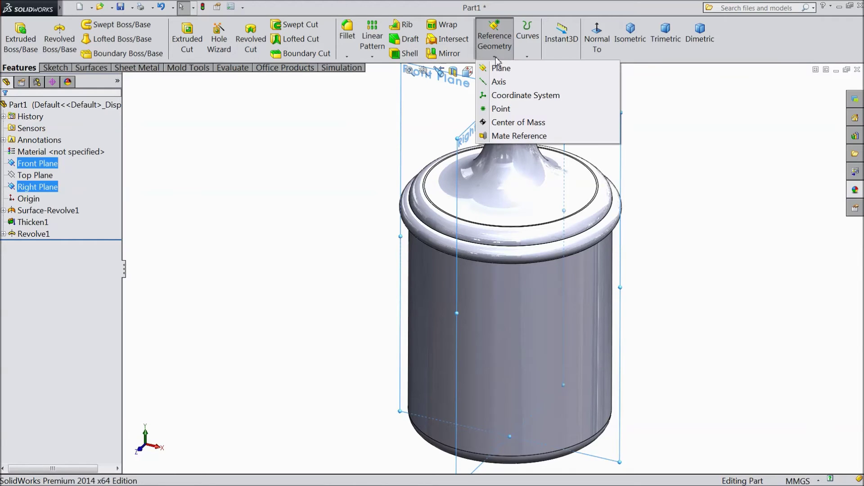
pyautogui.click(500, 81)
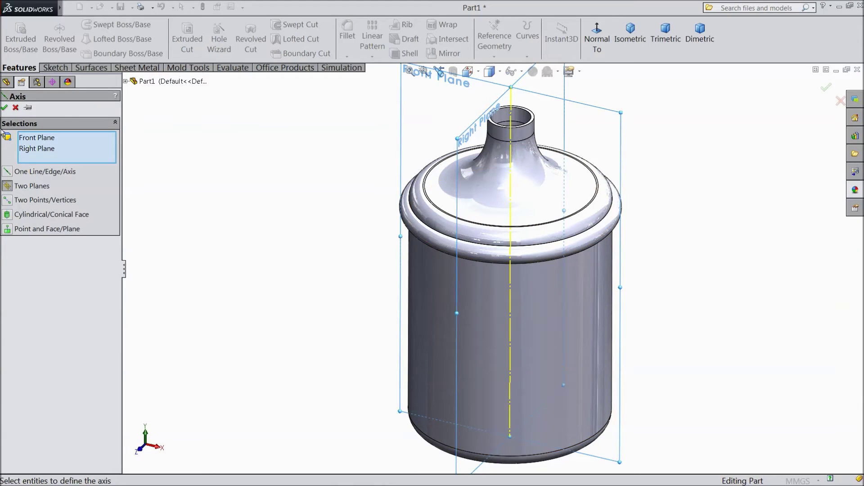
pyautogui.click(5, 108)
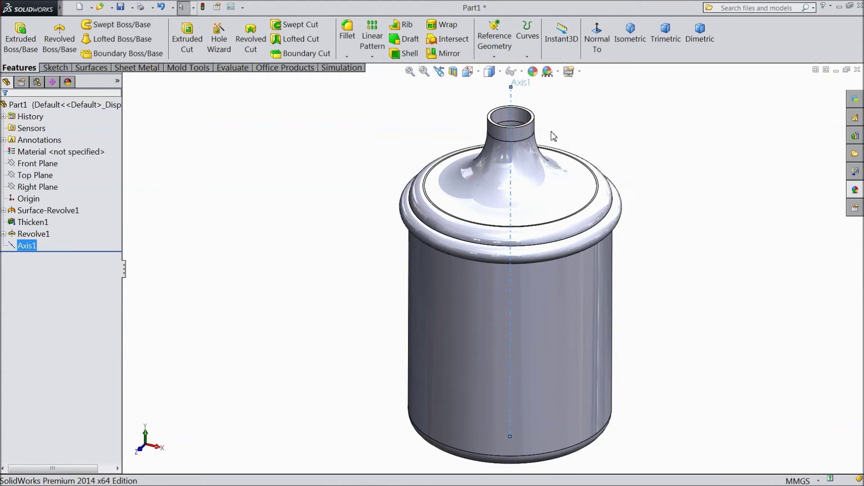
# - Start a linear pattern of the Revolve1 ring along Axis1, with the second direction collapsed
pyautogui.click(374, 57)
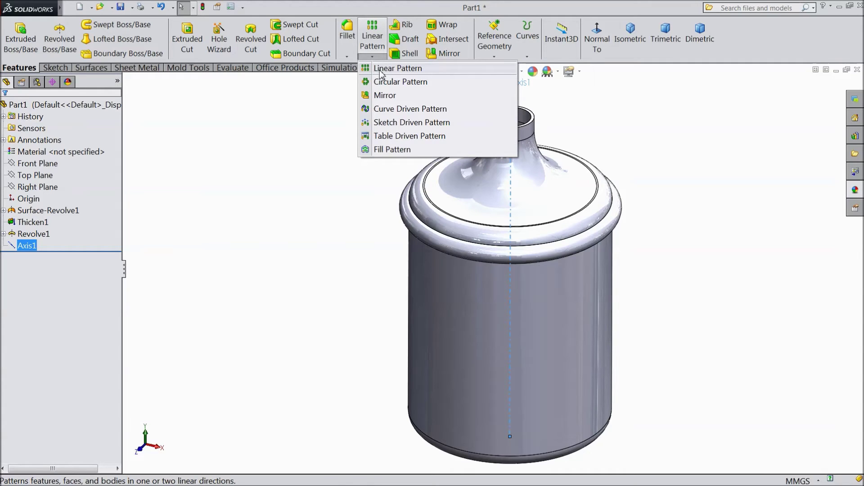
pyautogui.click(380, 70)
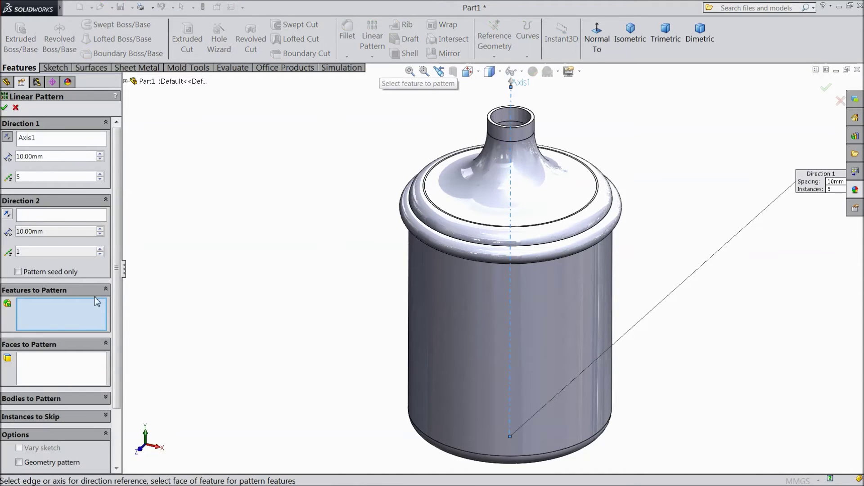
pyautogui.click(445, 247)
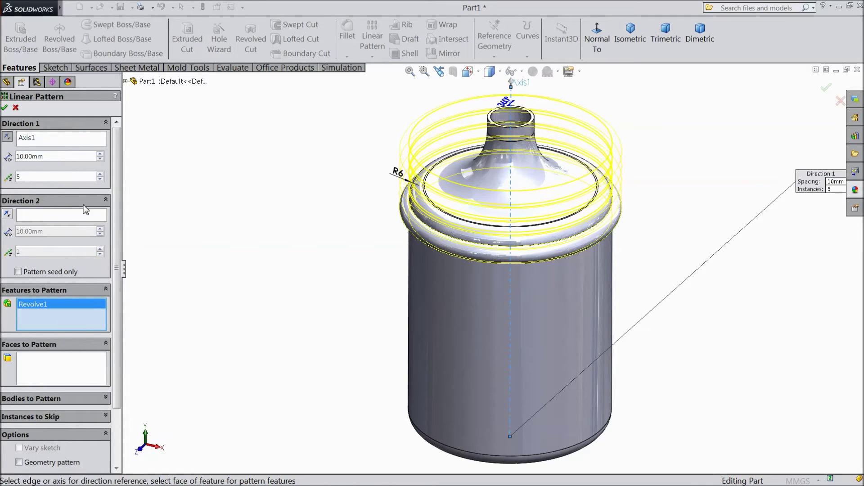
pyautogui.click(107, 201)
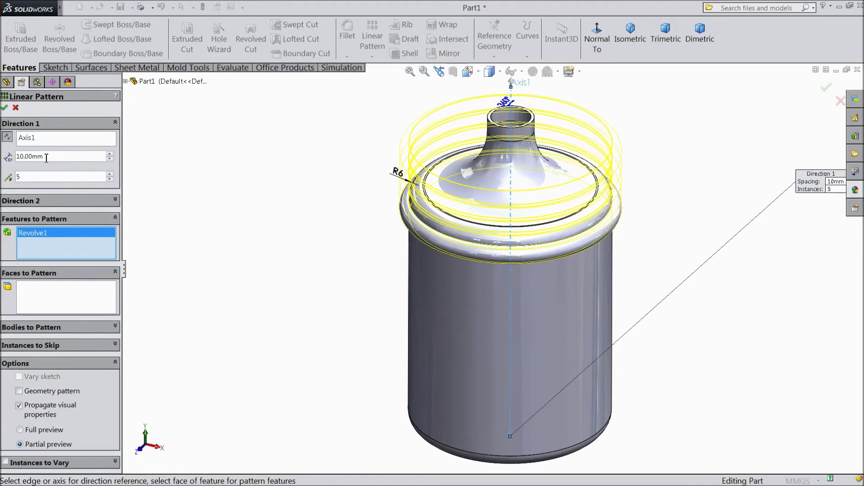
# - Set 22.5 mm spacing and seven instances, reverse it down the body, and confirm LPattern1
pyautogui.moveTo(47, 158); pyautogui.dragTo(9, 155)
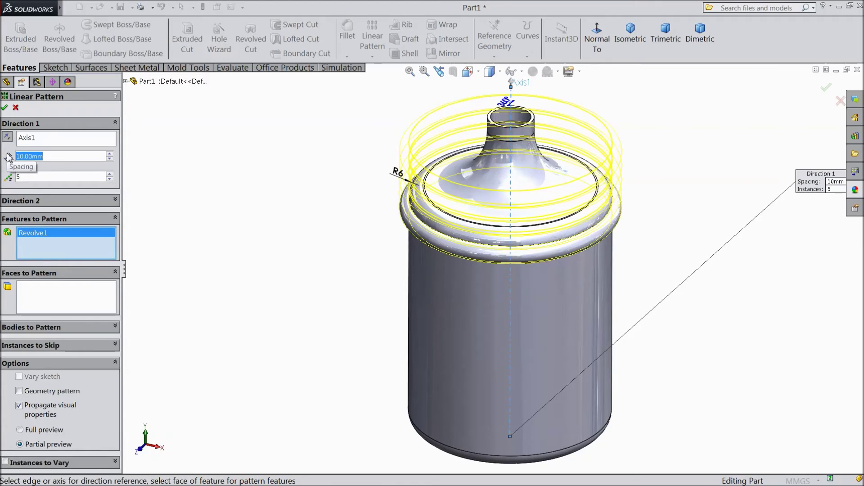
pyautogui.write('22.5')
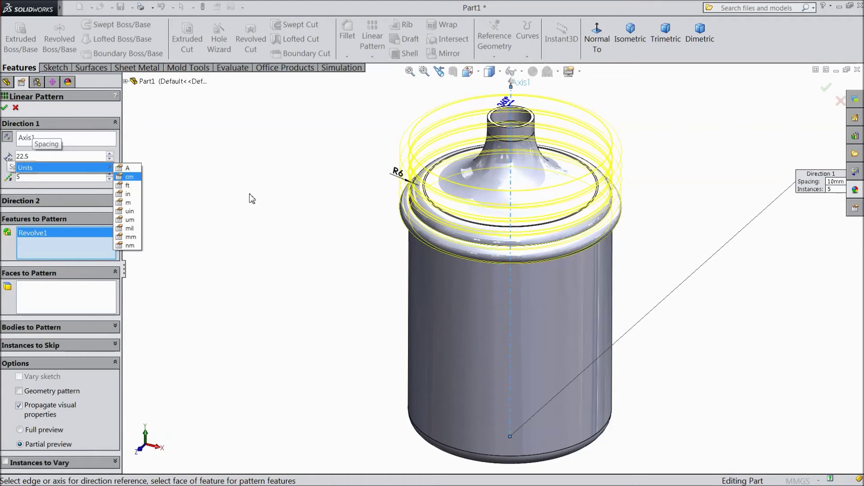
pyautogui.press('Return')
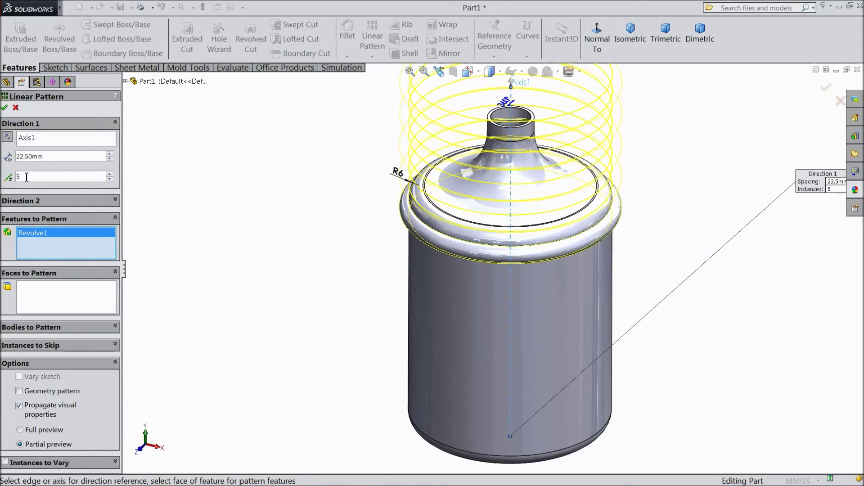
pyautogui.write('4')
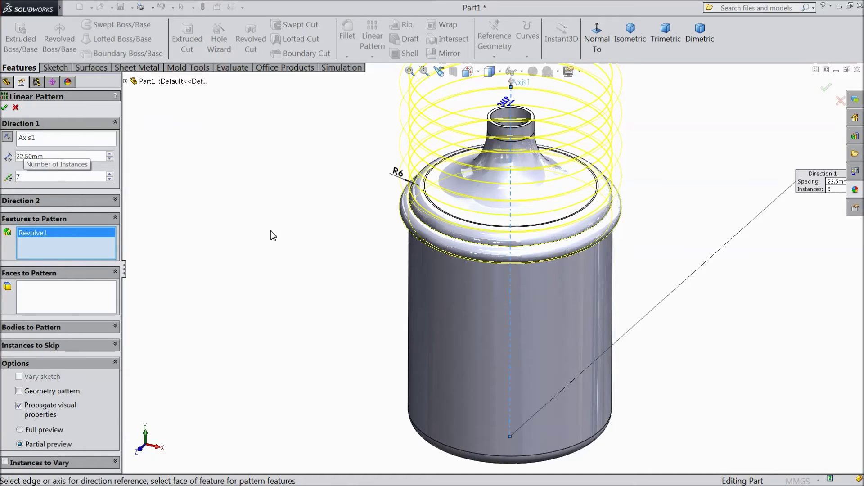
pyautogui.click(7, 137)
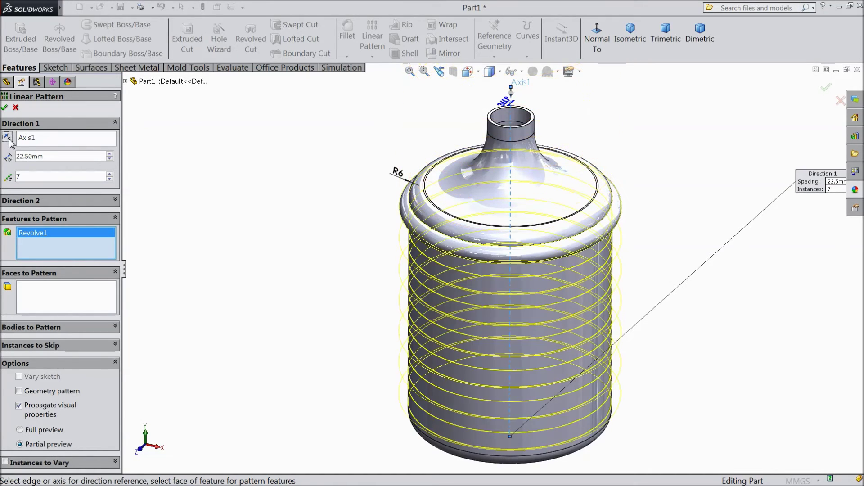
pyautogui.moveTo(234, 245)
pyautogui.mouseDown(button='middle')
pyautogui.moveTo(234, 185)
pyautogui.moveTo(245, 150)
pyautogui.mouseUp(button='middle')
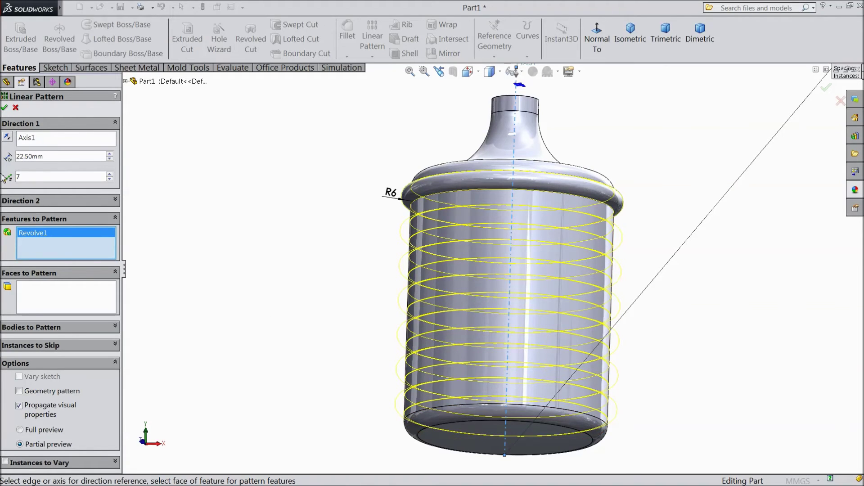
pyautogui.click(4, 107)
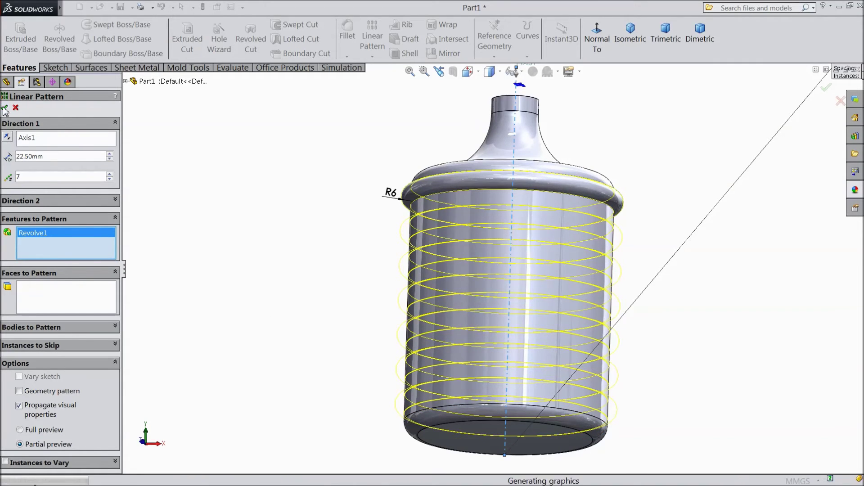
pyautogui.moveTo(317, 223); pyautogui.dragTo(303, 288, button='middle')
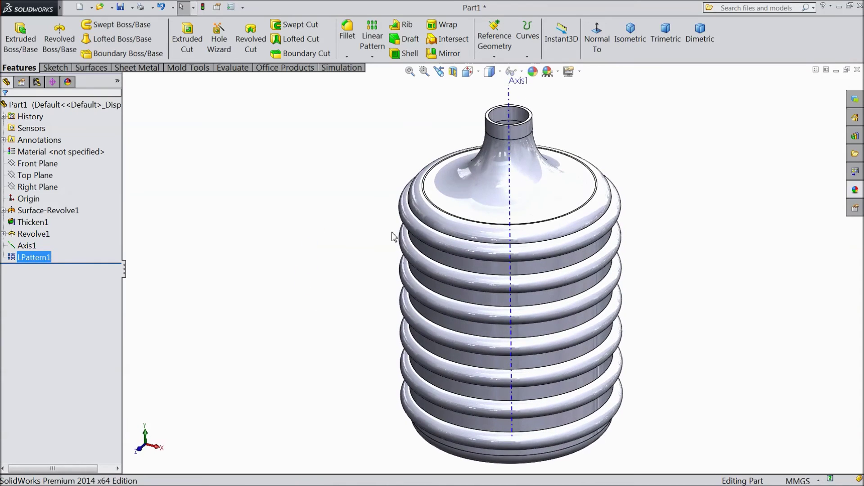
# - Hide Axis1 and orbit the bottle to look down its neck
pyautogui.click(510, 100)
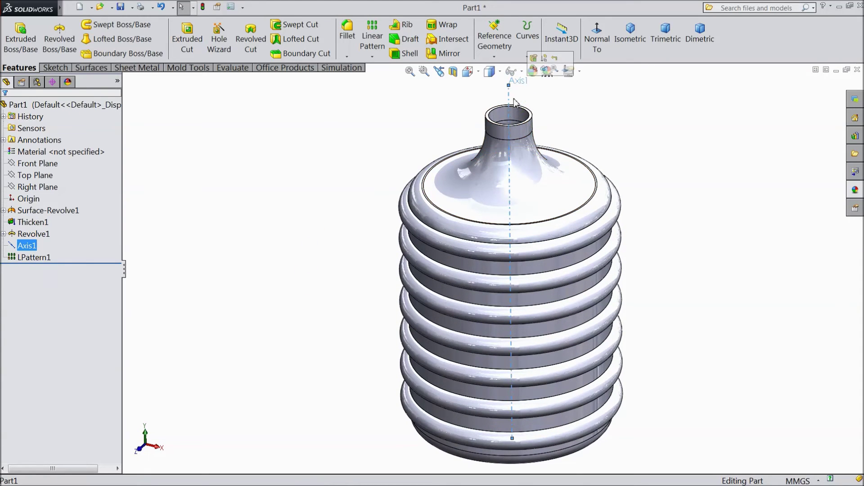
pyautogui.click(545, 67)
pyautogui.moveTo(276, 262)
pyautogui.mouseDown(button='middle')
pyautogui.moveTo(324, 151)
pyautogui.moveTo(286, 201)
pyautogui.moveTo(233, 369)
pyautogui.moveTo(253, 372)
pyautogui.moveTo(245, 336)
pyautogui.moveTo(258, 363)
pyautogui.moveTo(256, 247)
pyautogui.moveTo(210, 220)
pyautogui.moveTo(231, 214)
pyautogui.moveTo(218, 198)
pyautogui.mouseUp(button='middle')
# - Select the Surface-Revolve1 and Thicken1 body features in the FeatureManager tree
pyautogui.click(34, 209)
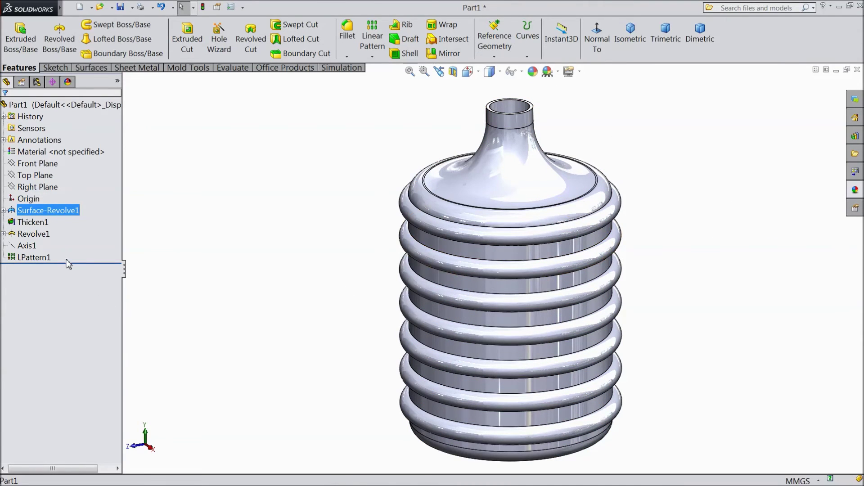
pyautogui.keyDown('ctrl'); pyautogui.click(40, 223); pyautogui.keyUp('ctrl')
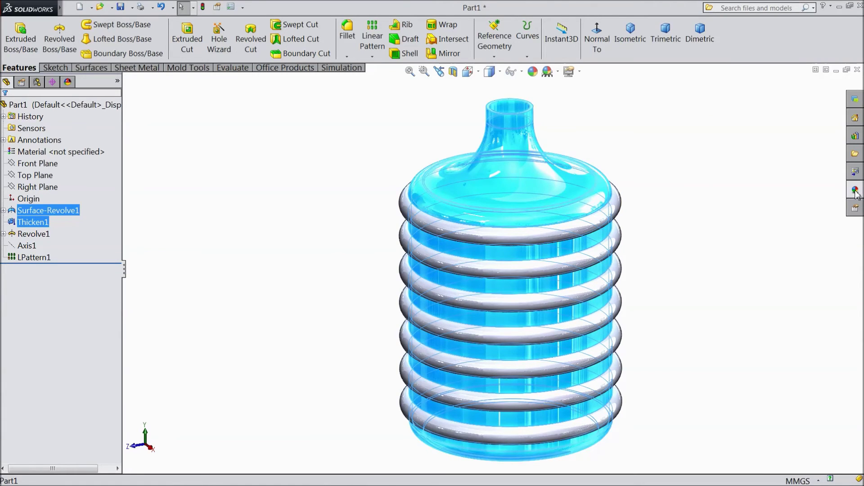
pyautogui.click(855, 191)
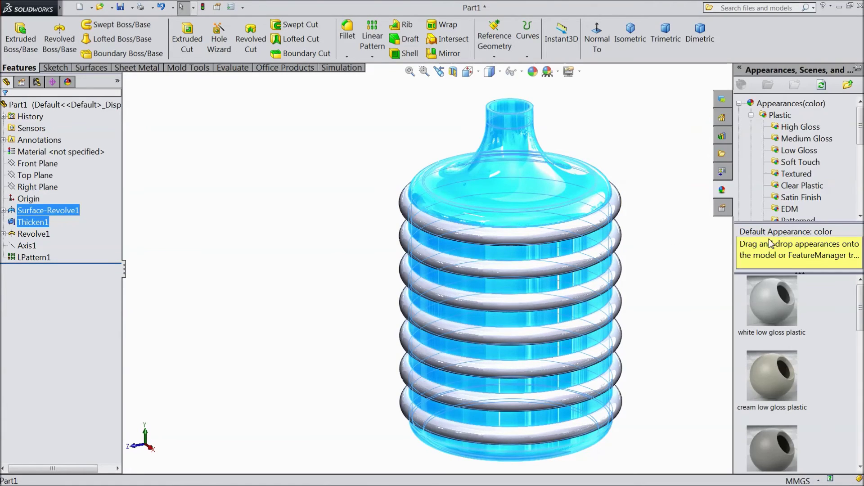
# - Apply a translucent Clear Plastic appearance to the bottle body
pyautogui.click(863, 116)
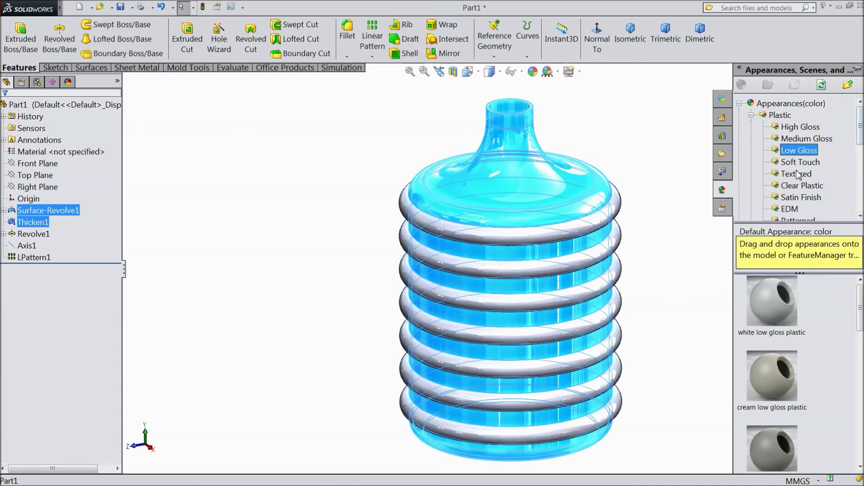
pyautogui.click(797, 187)
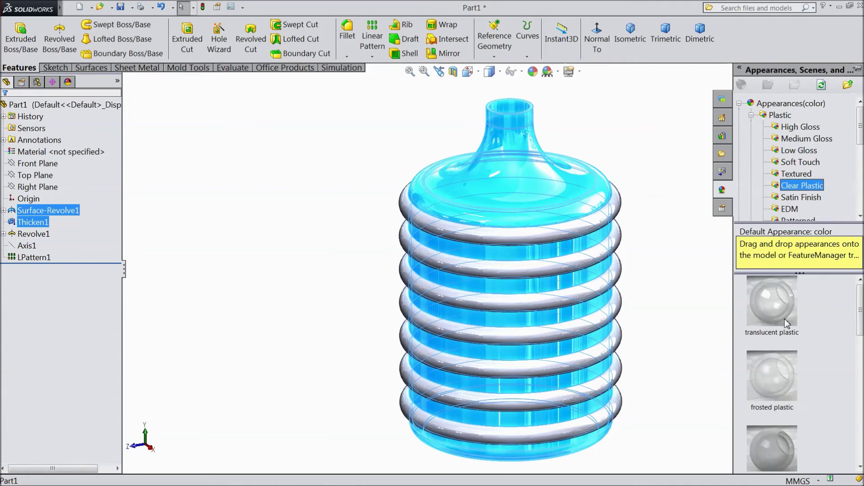
pyautogui.moveTo(780, 317); pyautogui.dragTo(673, 293)
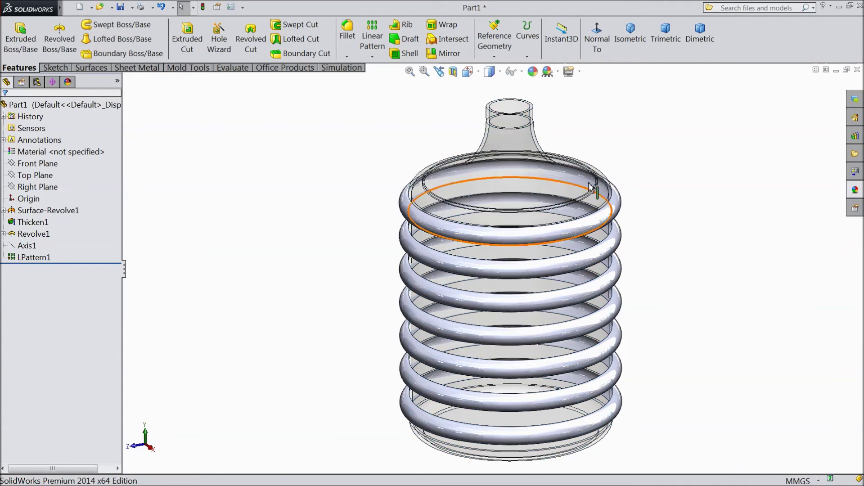
# - Recolour both body features' appearance to dark green, RGB 0/192/0
pyautogui.click(53, 210)
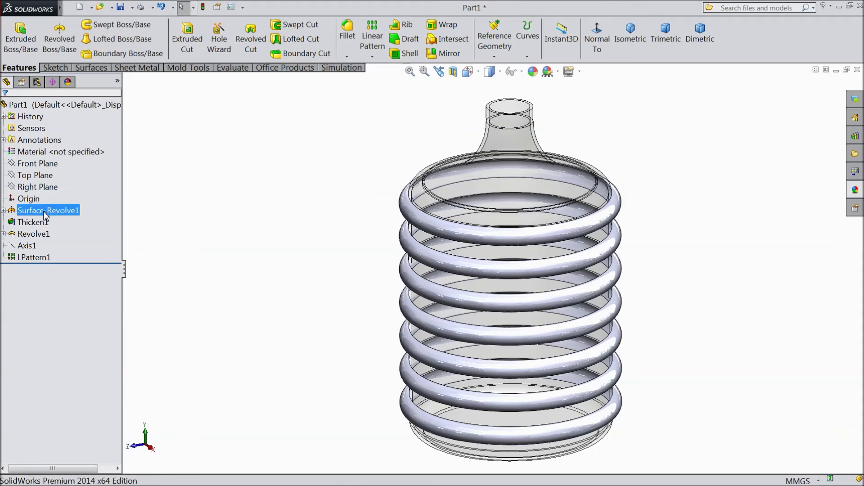
pyautogui.keyDown('ctrl'); pyautogui.click(35, 223); pyautogui.keyUp('ctrl')
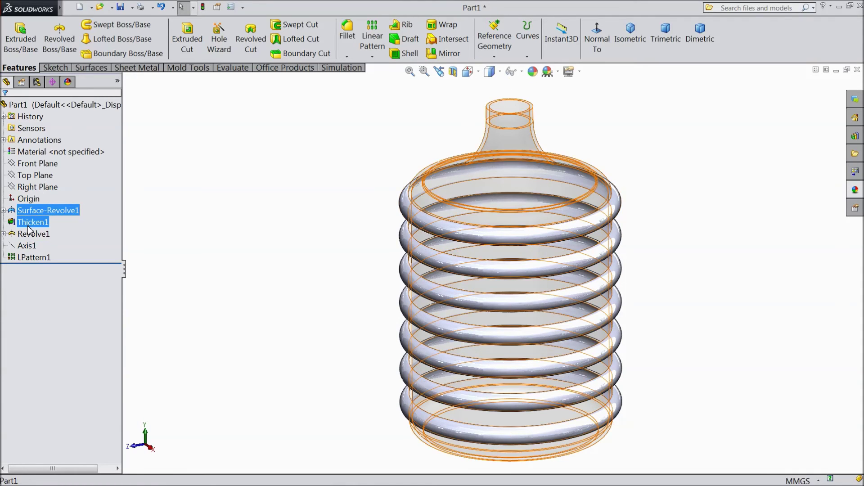
pyautogui.click(533, 74)
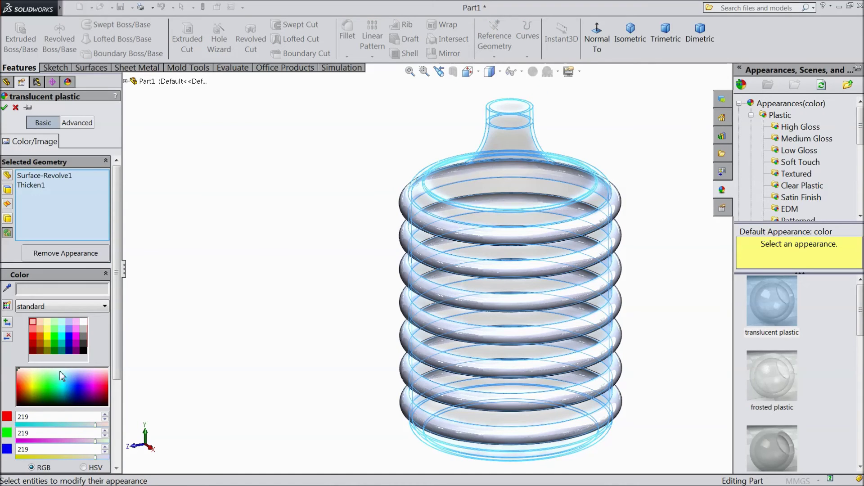
pyautogui.click(54, 343)
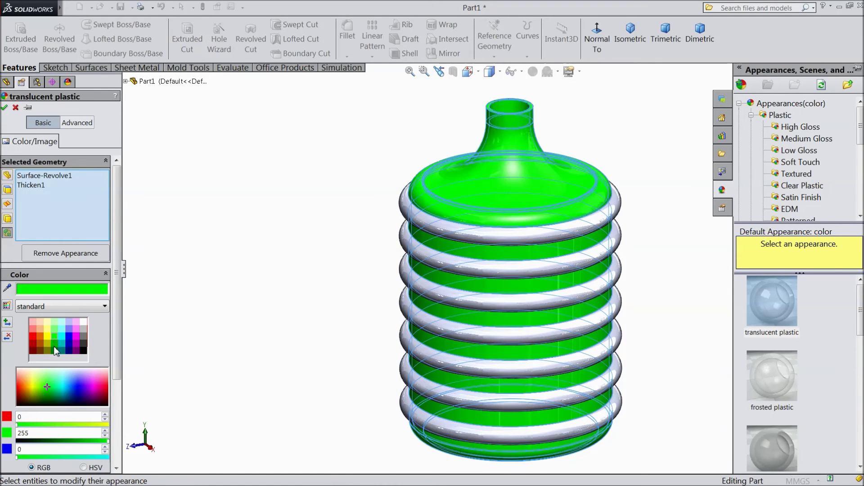
pyautogui.click(53, 348)
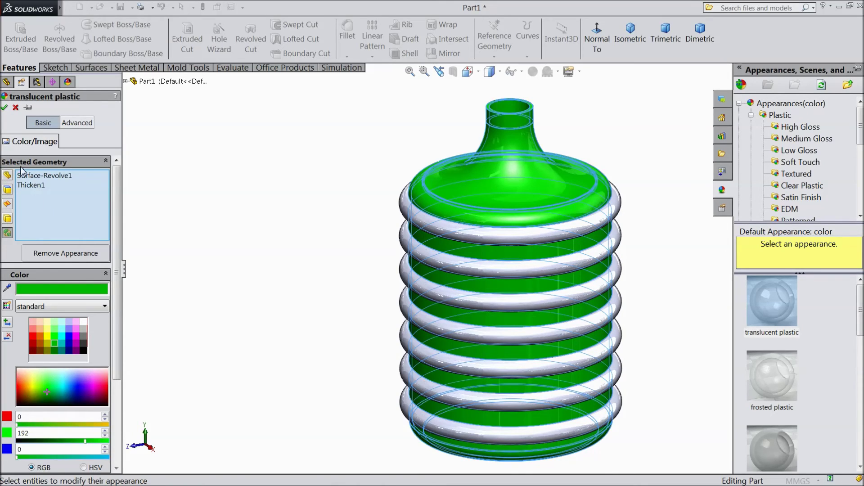
pyautogui.click(4, 108)
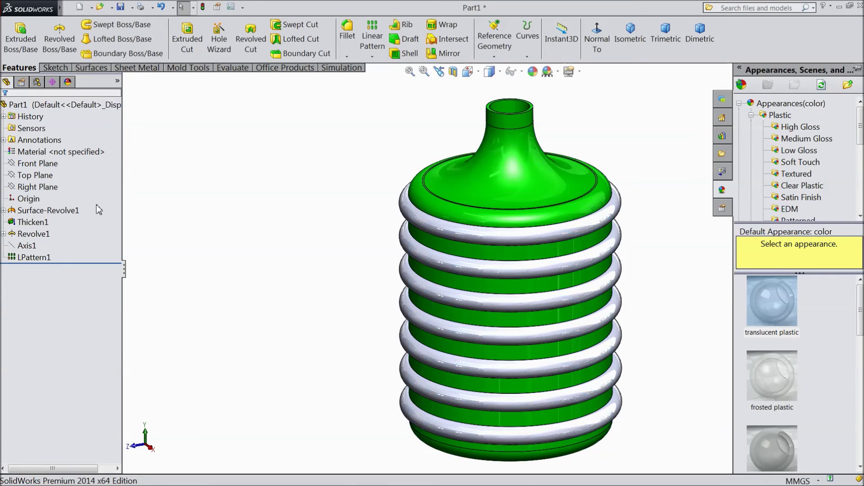
# - Select the Revolve1 and LPattern1 ring features, dismissing the antivirus popup
pyautogui.moveTo(230, 253)
pyautogui.mouseDown(button='middle')
pyautogui.moveTo(233, 180)
pyautogui.moveTo(233, 283)
pyautogui.moveTo(206, 290)
pyautogui.moveTo(215, 288)
pyautogui.mouseUp(button='middle')
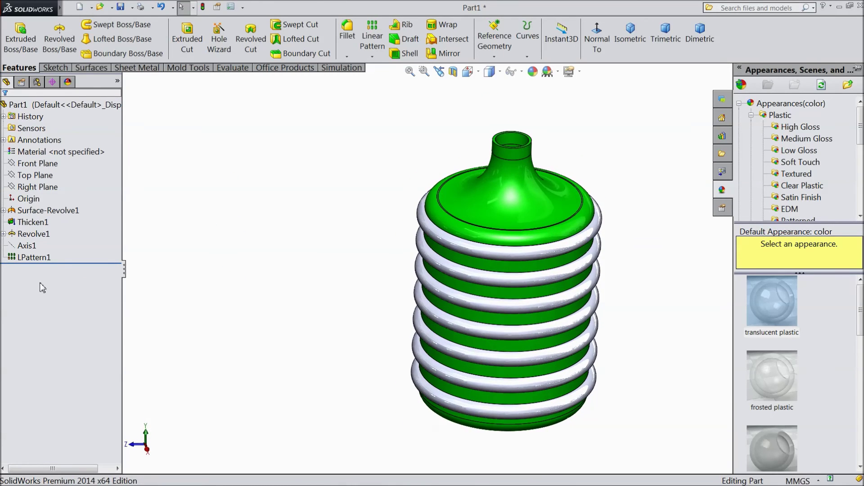
pyautogui.click(28, 235)
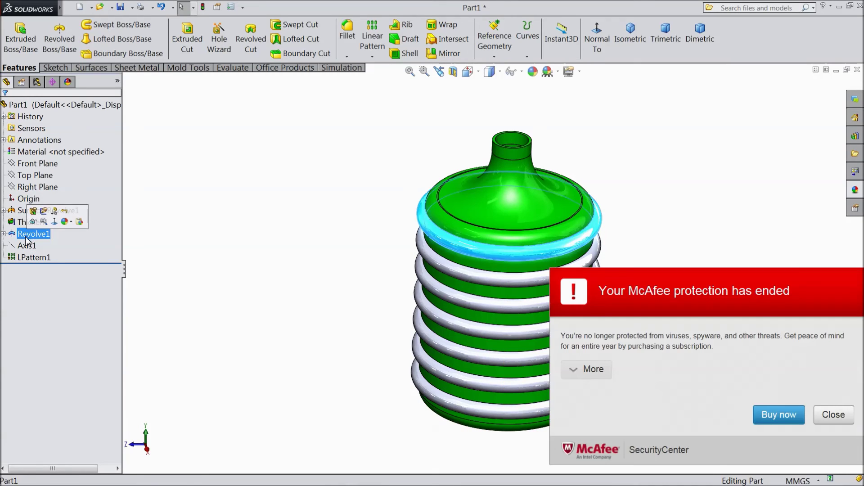
pyautogui.keyDown('ctrl'); pyautogui.click(29, 258); pyautogui.keyUp('ctrl')
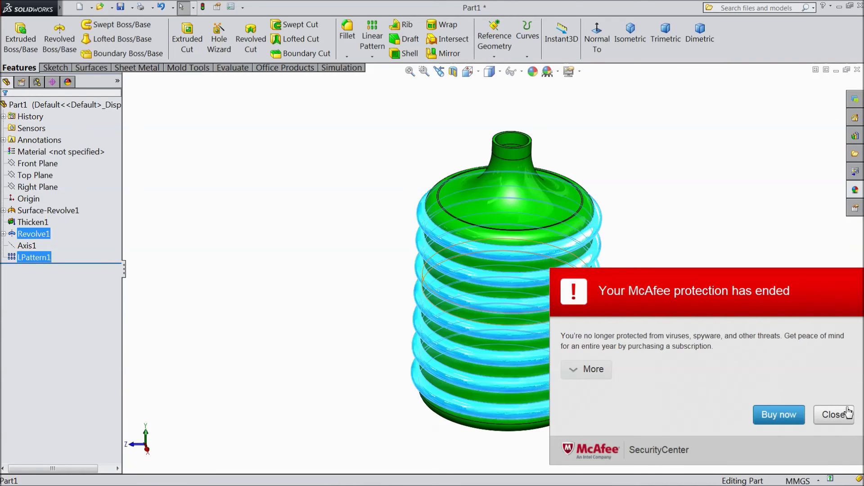
pyautogui.click(831, 418)
# - Apply the green glass swatch from Glass > Gloss to the selected rings
pyautogui.click(853, 196)
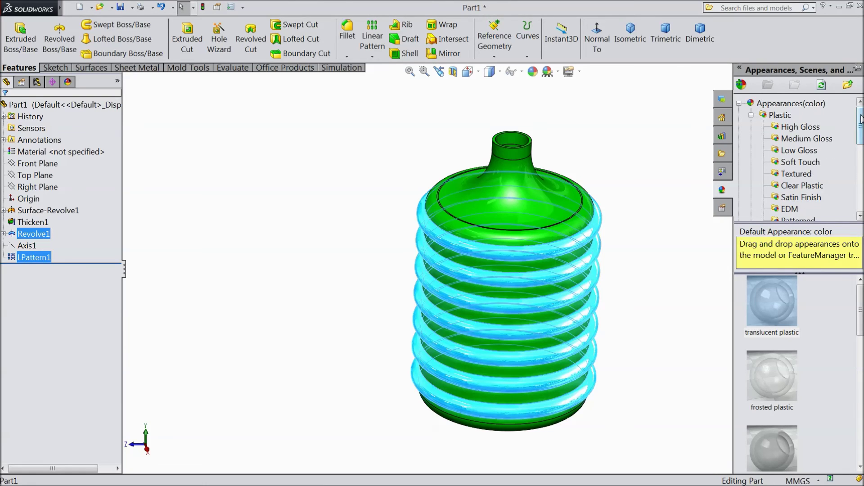
pyautogui.scroll(-3, 801, 141)
pyautogui.scroll(-2, 801, 141)
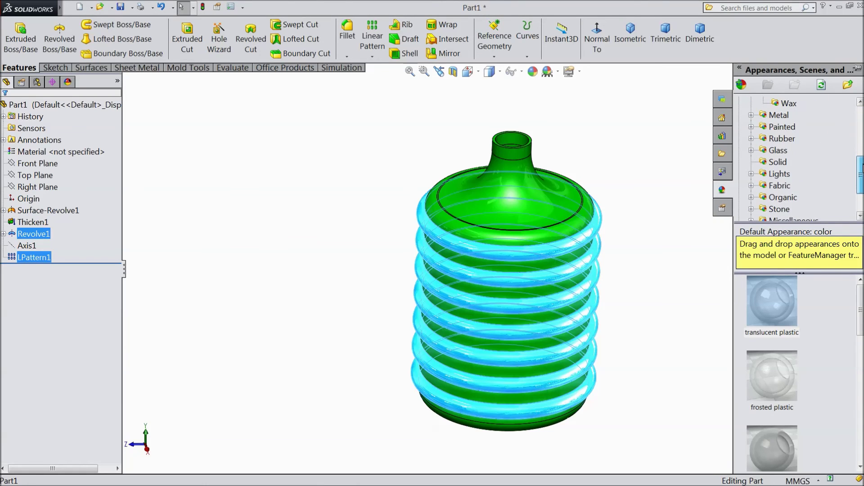
pyautogui.click(751, 151)
pyautogui.click(791, 162)
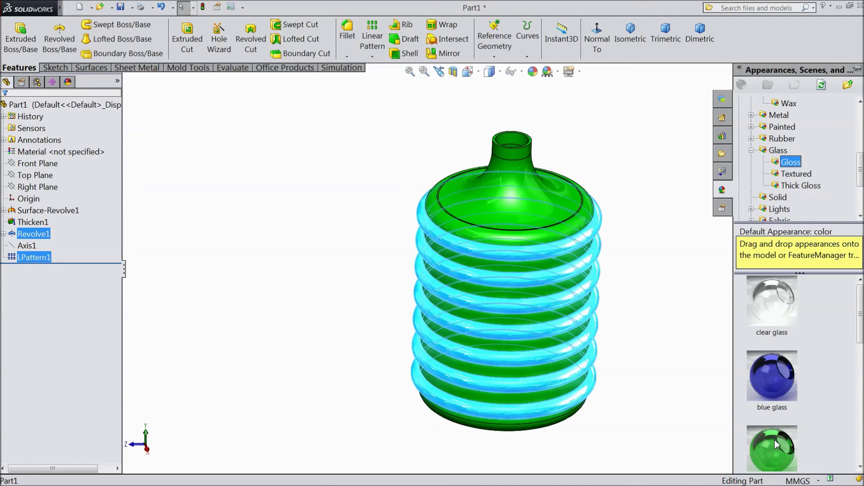
pyautogui.scroll(-3, 775, 385)
pyautogui.scroll(-3, 776, 383)
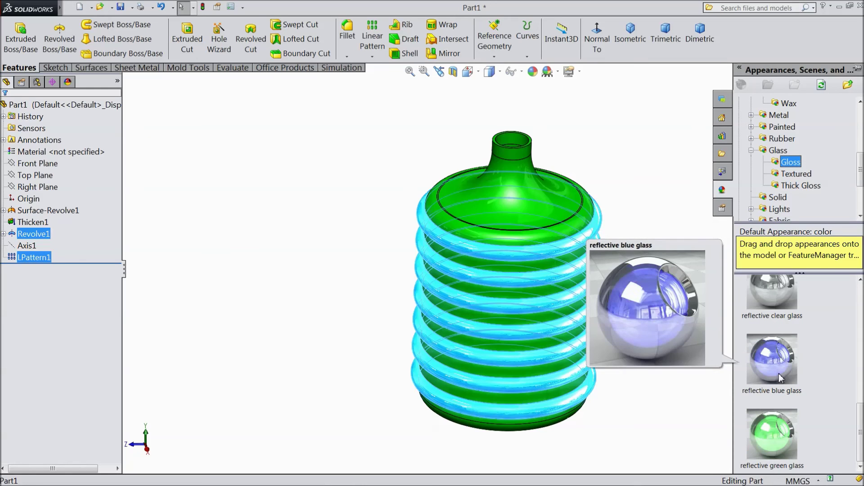
pyautogui.scroll(5, 779, 378)
pyautogui.moveTo(780, 378); pyautogui.dragTo(677, 349)
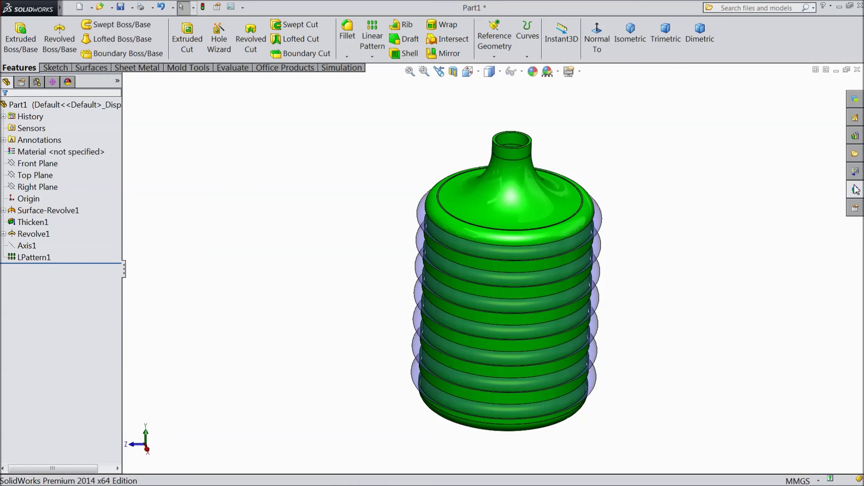
pyautogui.click(856, 189)
# - Pick yellow high gloss plastic from the Plastic > High Gloss appearances
pyautogui.scroll(1, 801, 207)
pyautogui.scroll(-1, 792, 205)
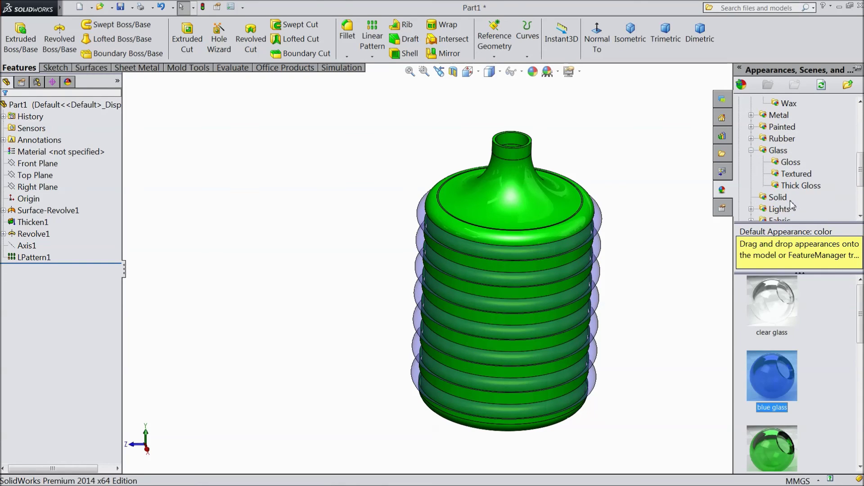
pyautogui.scroll(1, 791, 200)
pyautogui.scroll(4, 789, 194)
pyautogui.scroll(1, 789, 180)
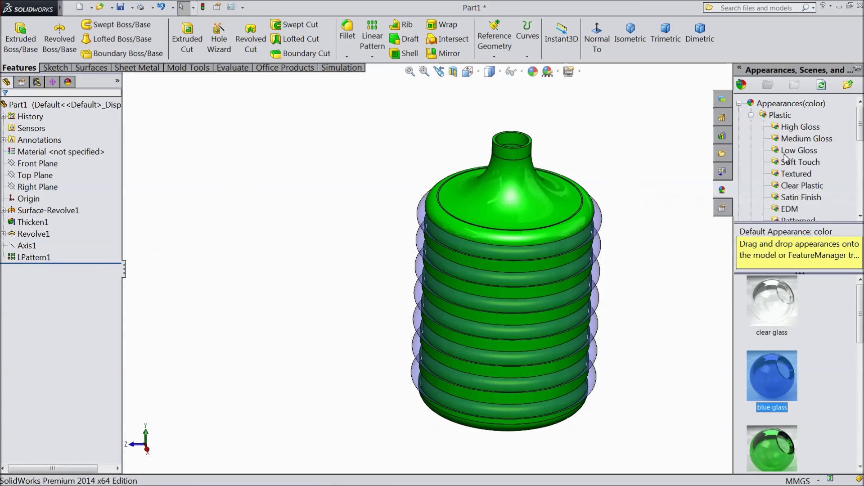
pyautogui.click(788, 131)
pyautogui.scroll(-3, 774, 351)
pyautogui.scroll(-3, 781, 322)
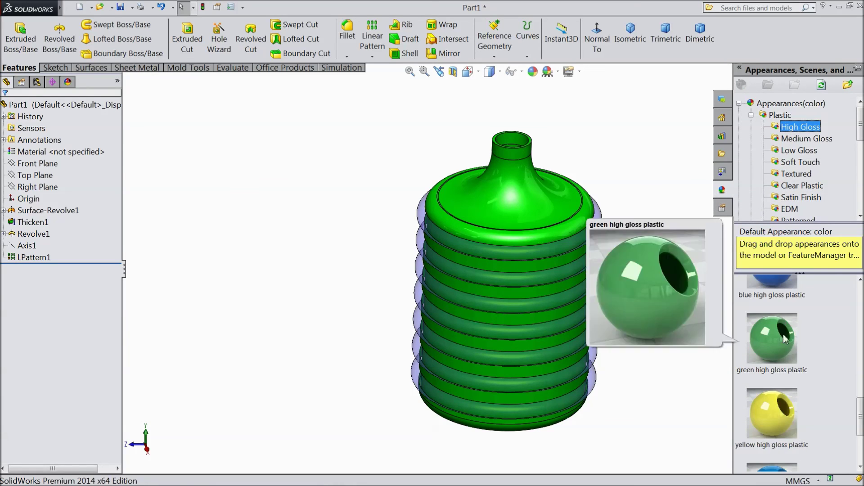
pyautogui.click(772, 425)
# - Apply yellow high gloss plastic to the Revolve1 and LPattern1 rings
pyautogui.click(39, 259)
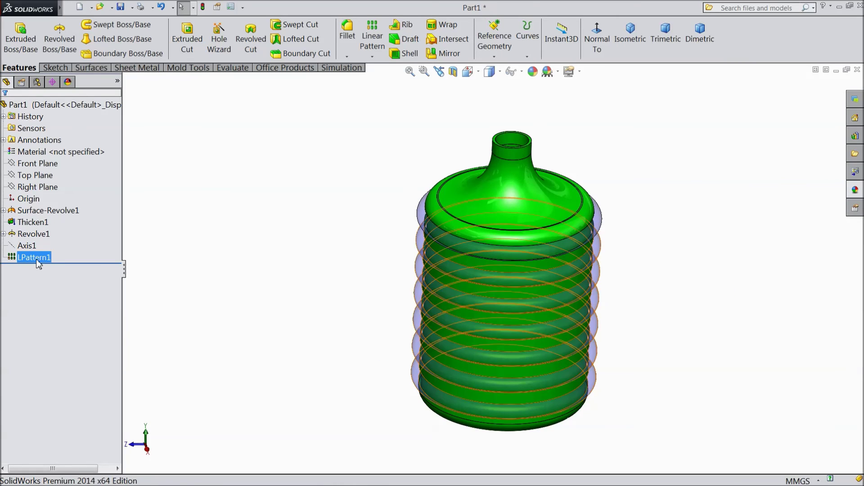
pyautogui.click(38, 235)
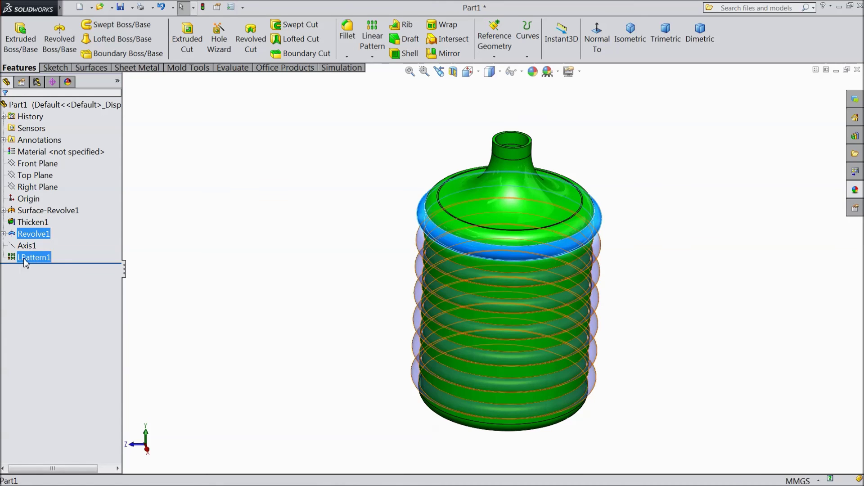
pyautogui.keyDown('ctrl'); pyautogui.click(25, 258); pyautogui.keyUp('ctrl')
pyautogui.click(857, 192)
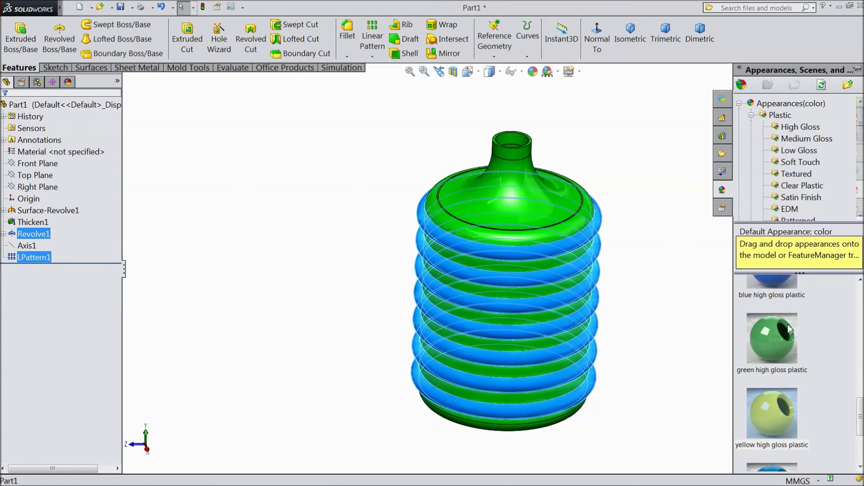
pyautogui.moveTo(781, 439); pyautogui.dragTo(696, 398)
pyautogui.moveTo(696, 398)
pyautogui.mouseDown(button='middle')
pyautogui.moveTo(661, 315)
pyautogui.moveTo(681, 315)
pyautogui.moveTo(707, 340)
pyautogui.moveTo(624, 317)
pyautogui.moveTo(629, 293)
pyautogui.moveTo(638, 305)
pyautogui.moveTo(621, 299)
pyautogui.mouseUp(button='middle')
pyautogui.scroll(-2, 591, 284)
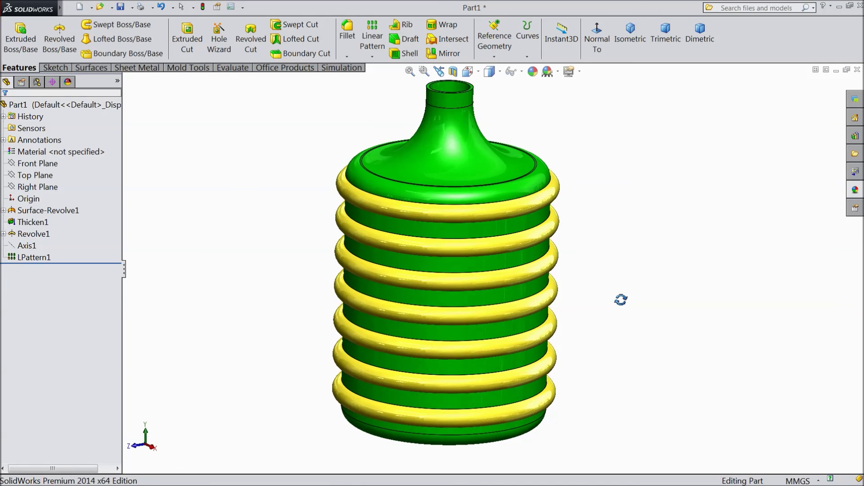